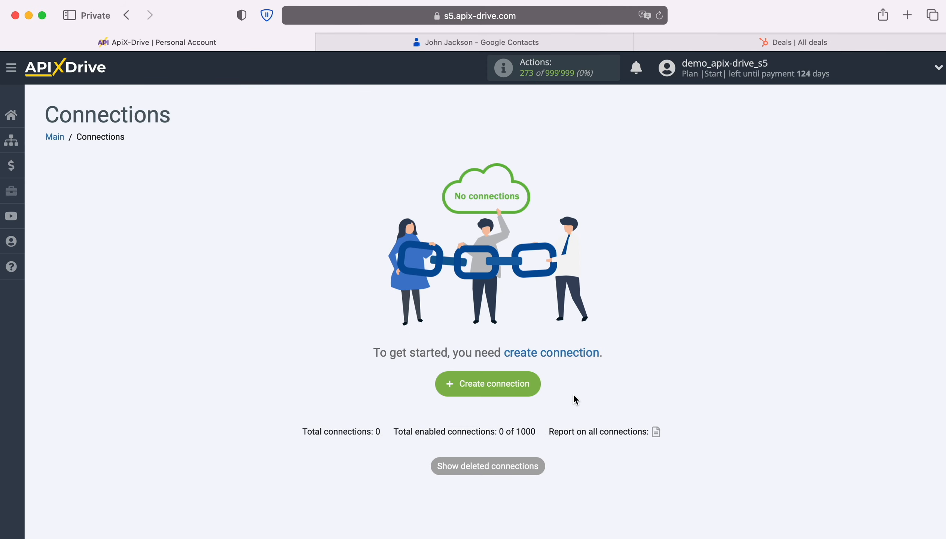
Create a new connection and choose Google Contacts as the source system.
left_click(538, 383)
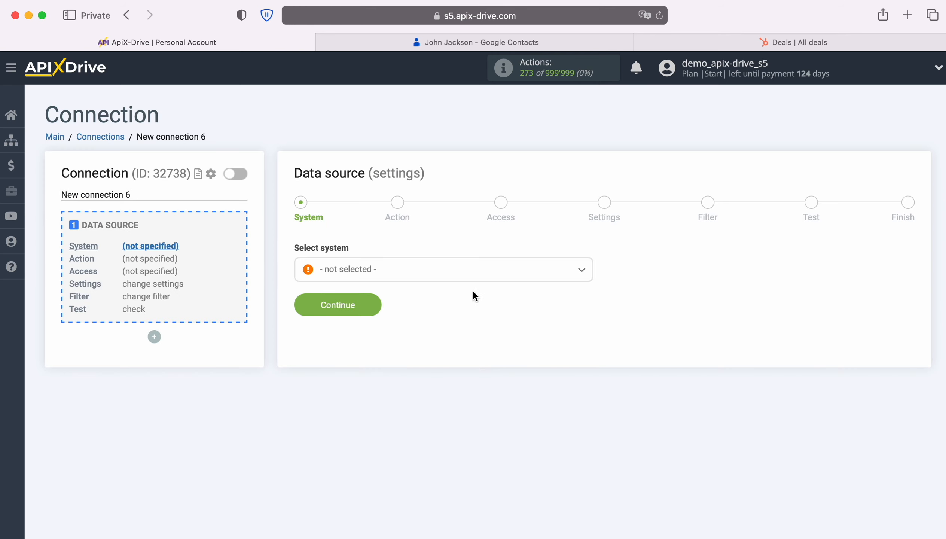
left_click(471, 273)
scroll(513, 363, "down", 3)
scroll(514, 365, "down", 15)
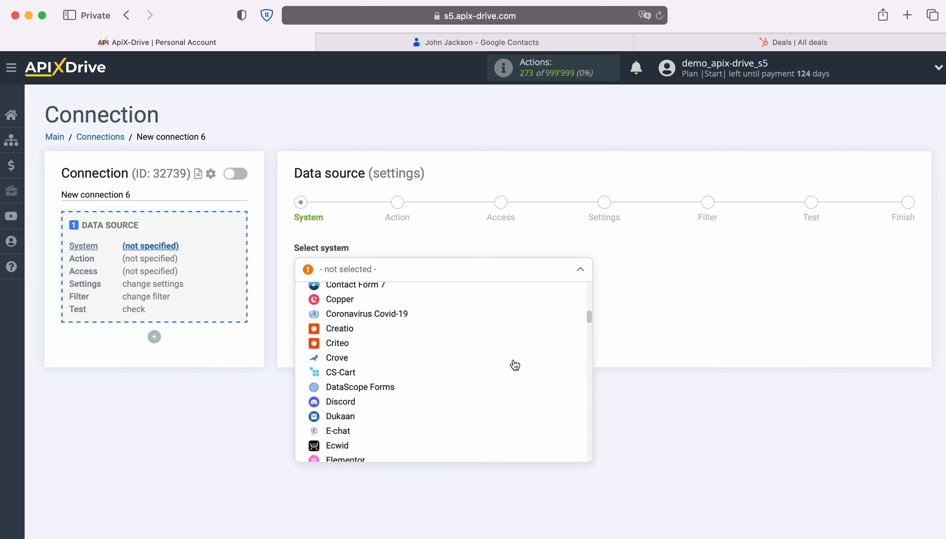
scroll(514, 364, "down", 10)
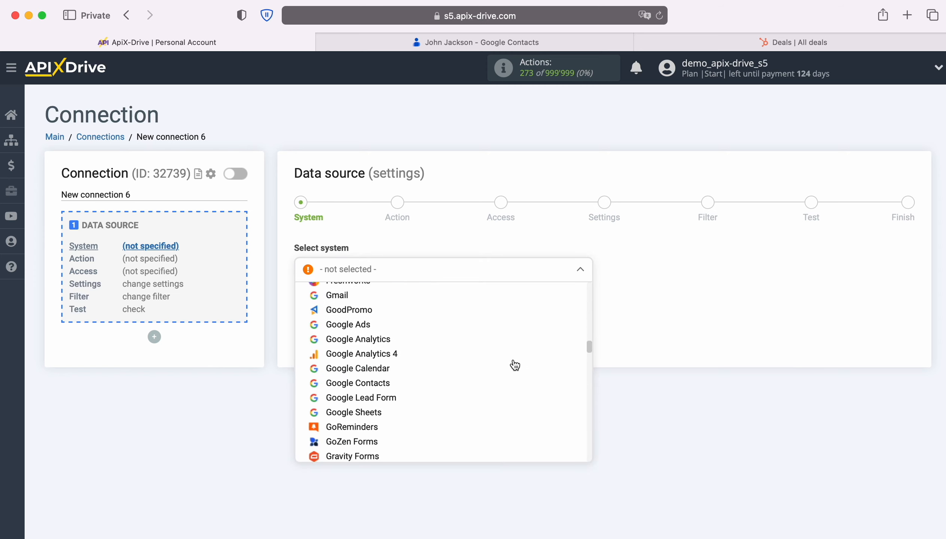
left_click(382, 381)
Set the source action to 'Get CONTACTS (new / modified)' and continue to Access.
left_click(376, 307)
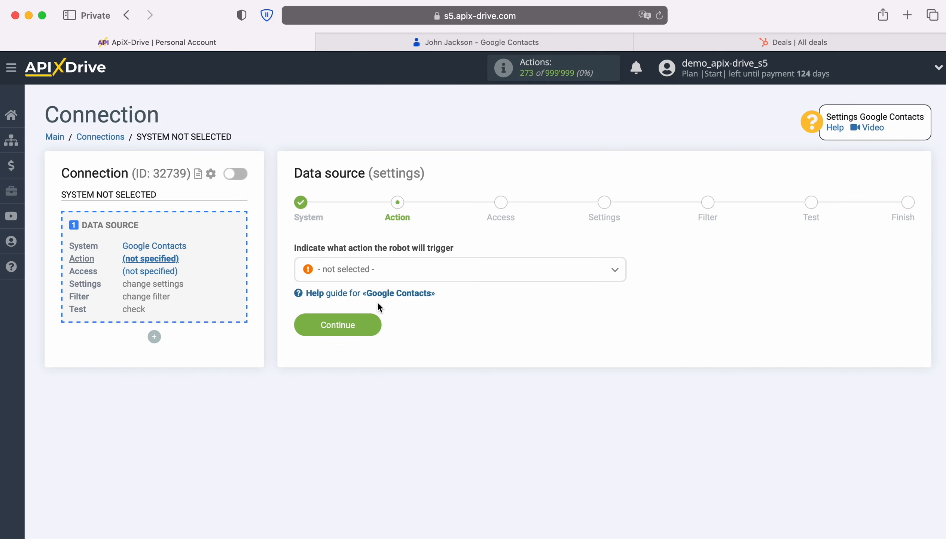
left_click(445, 272)
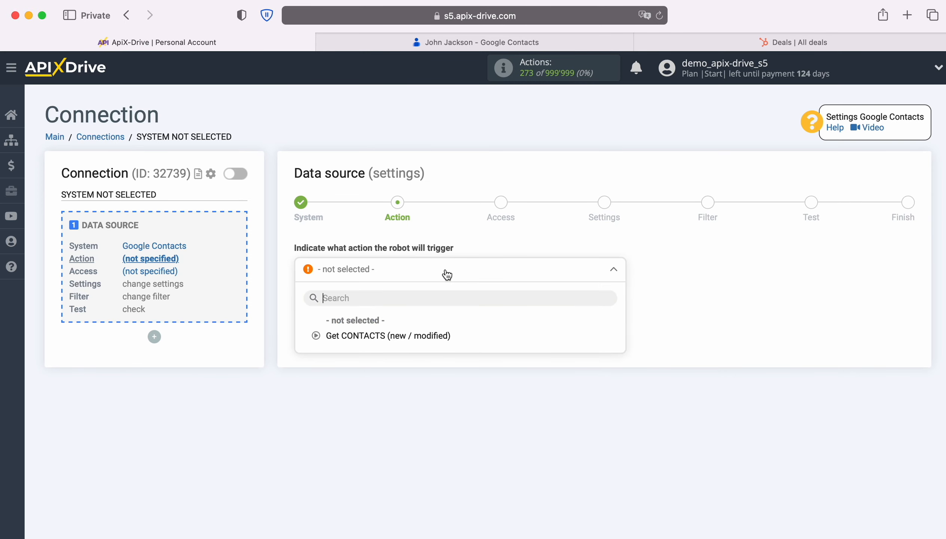
left_click(418, 331)
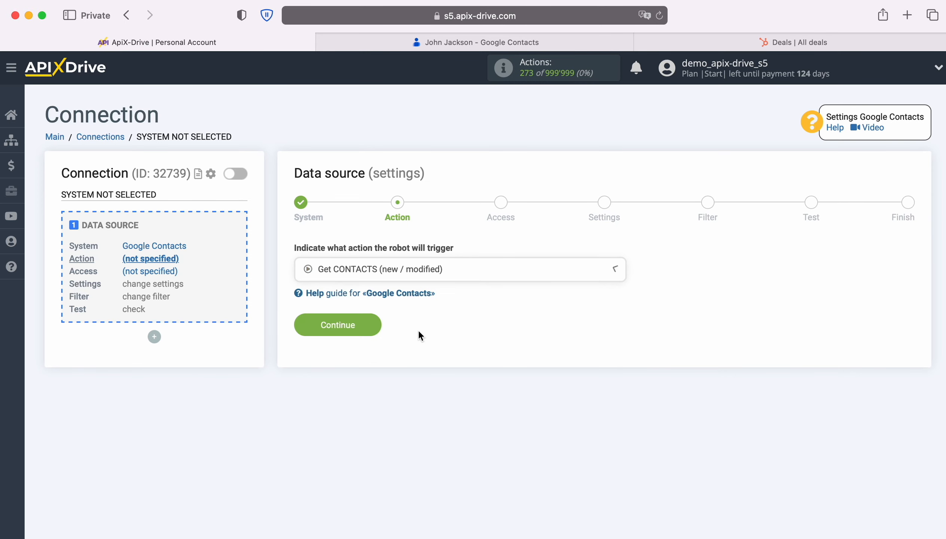
left_click(367, 325)
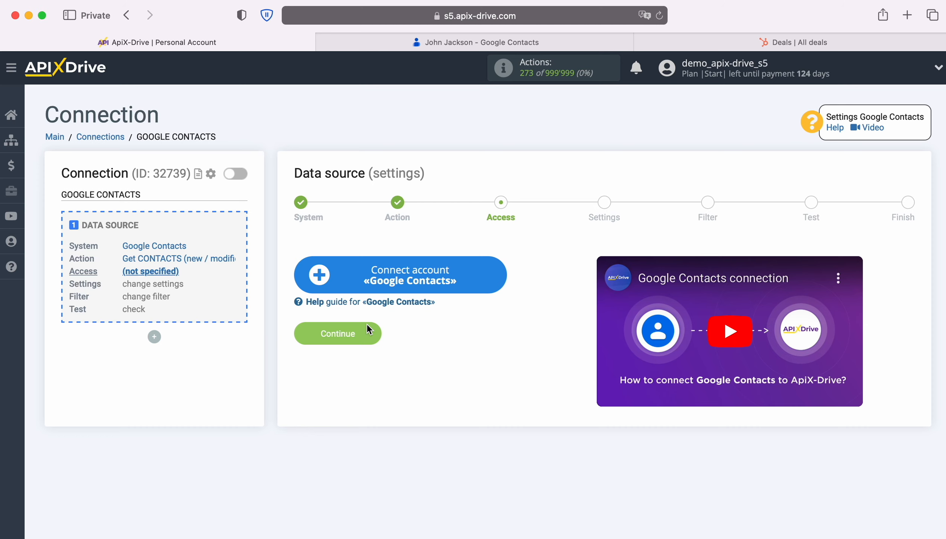
Sign in to the Google account with the saved e-mail and password.
left_click(500, 277)
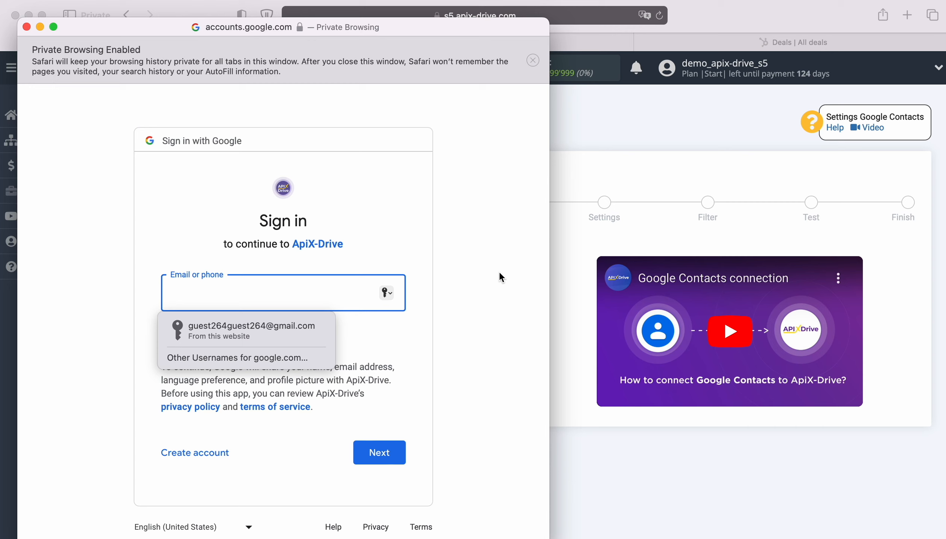
left_click(320, 323)
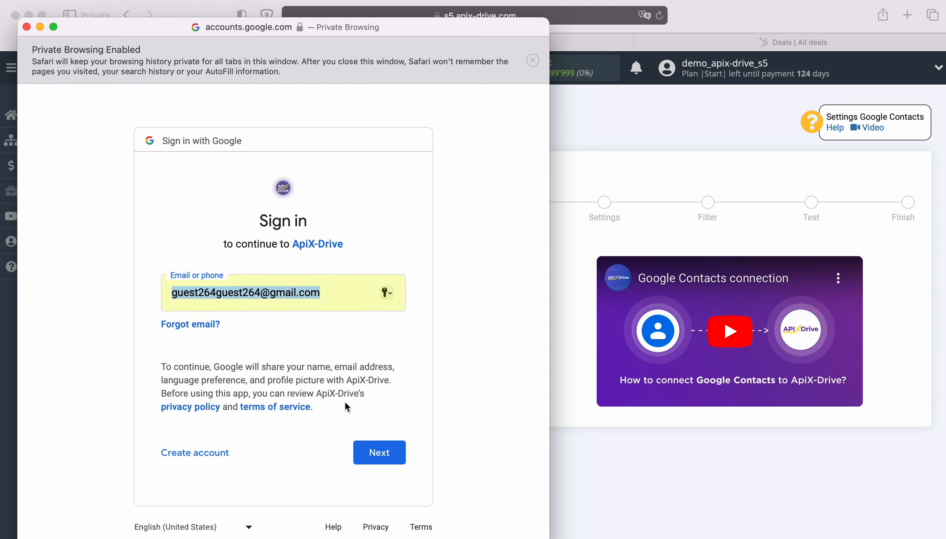
left_click(398, 450)
left_click(321, 335)
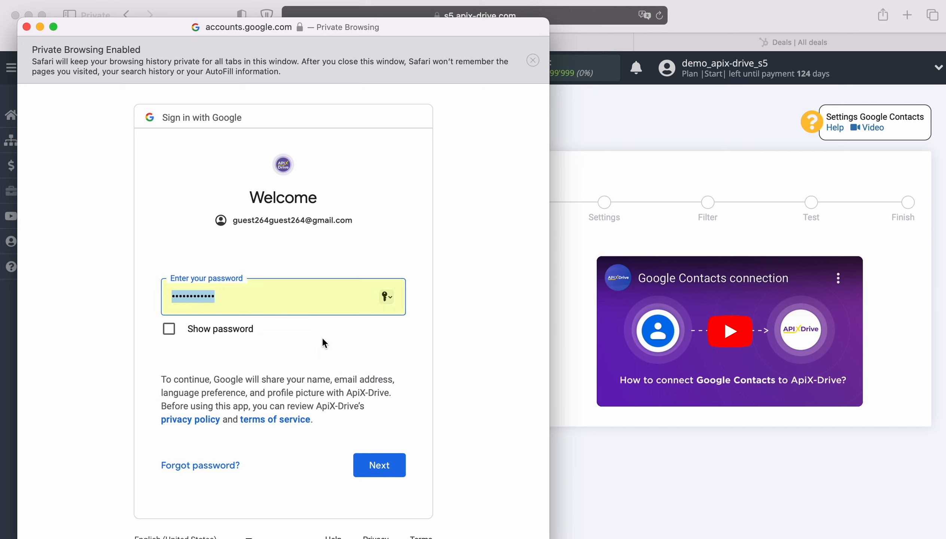
left_click(402, 466)
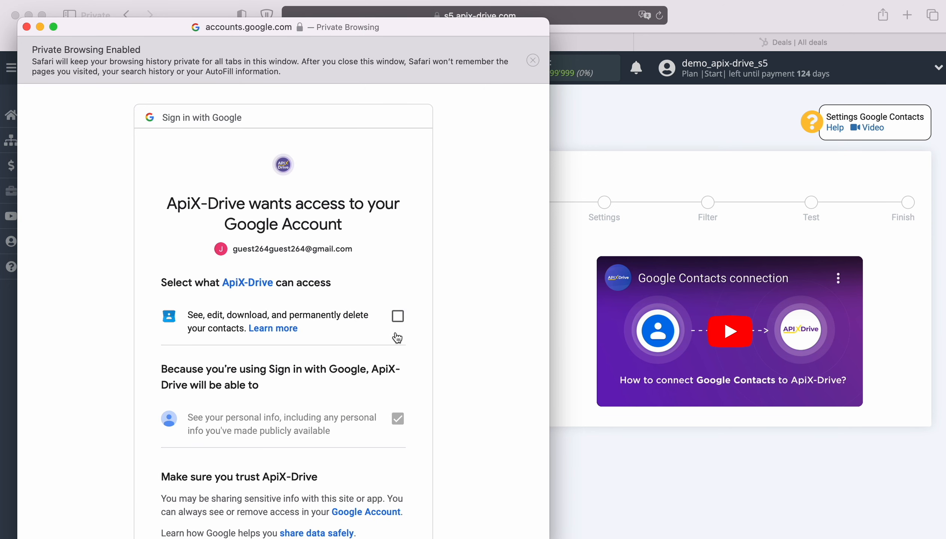
Grant ApiX-Drive permission to access the account's contacts.
left_click(397, 315)
scroll(443, 394, "down", 3)
scroll(444, 396, "down", 2)
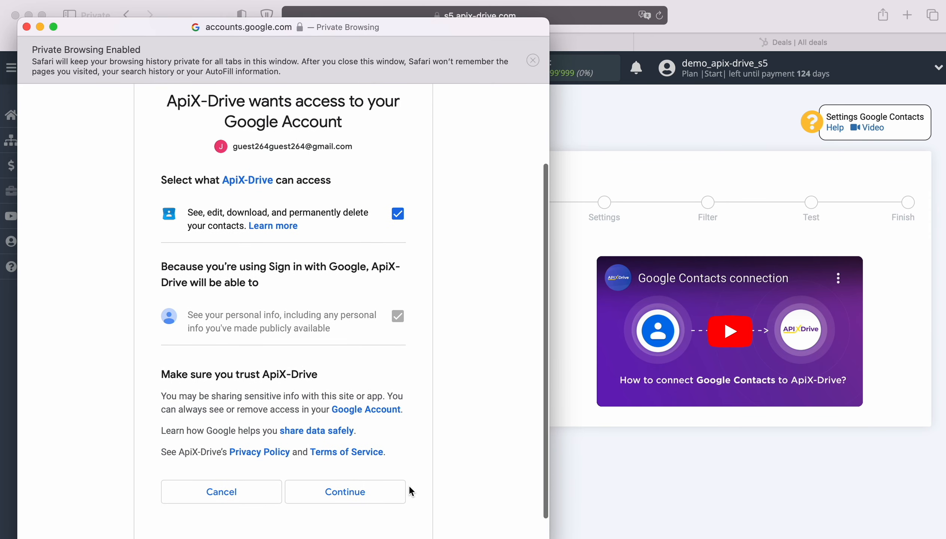
left_click(392, 493)
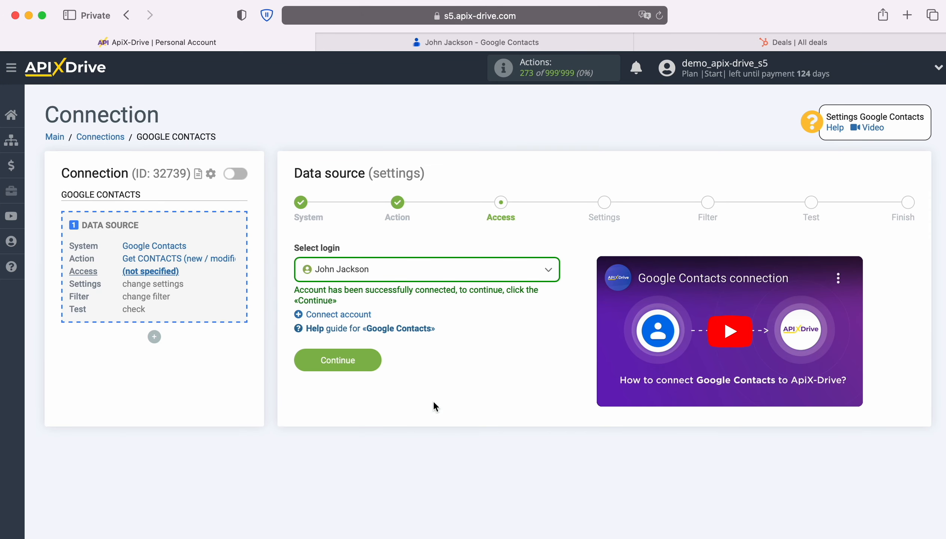
Select the connected Google account as login and accept the default Settings.
left_click(451, 272)
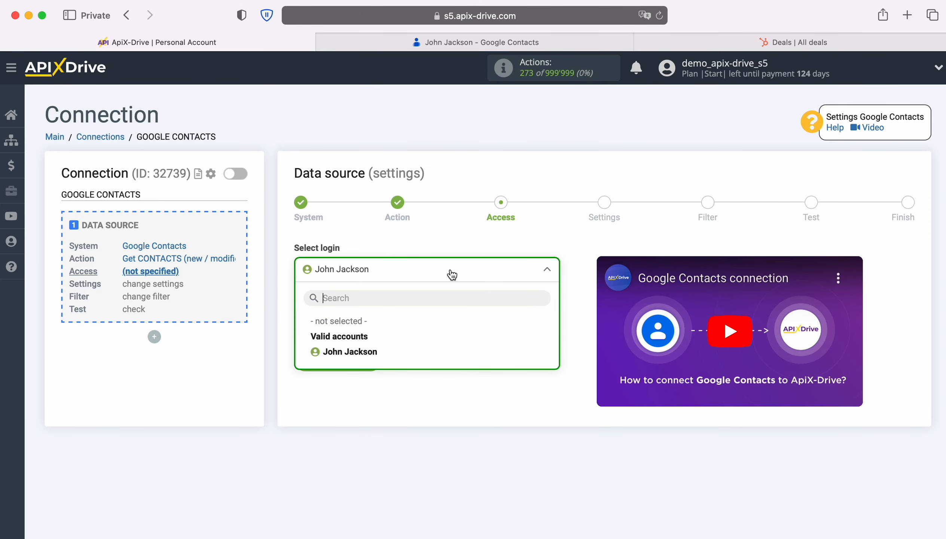
left_click(377, 351)
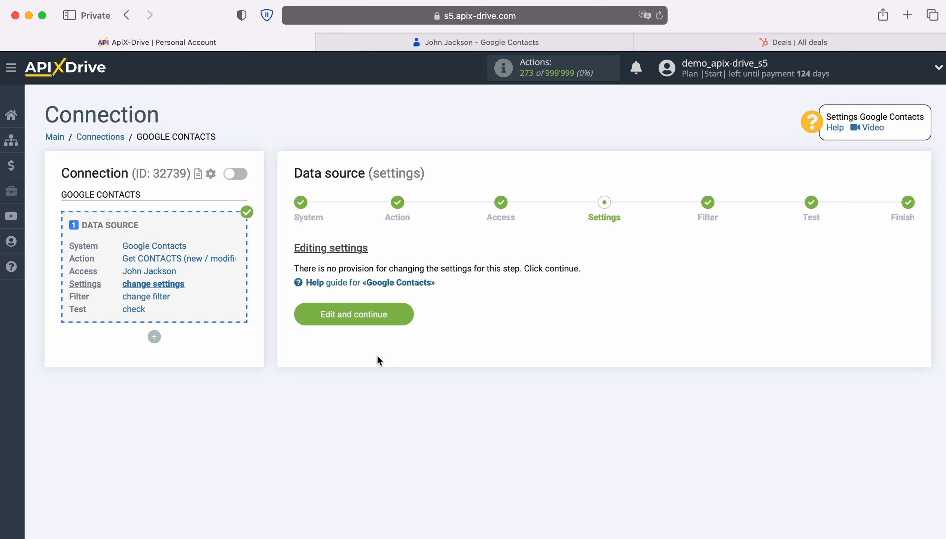
left_click(407, 315)
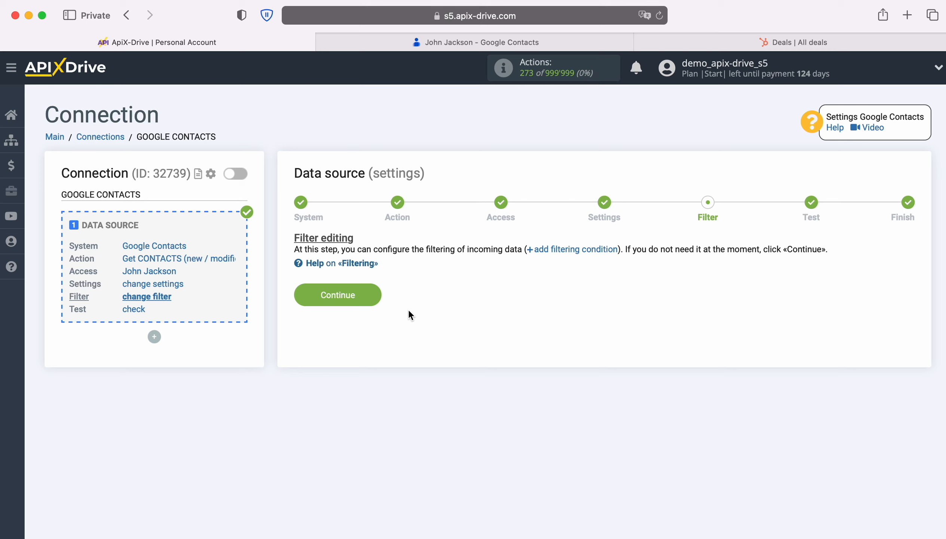
Skip the Filter step, review the loaded test contacts, and complete the Google Contacts source.
left_click(379, 289)
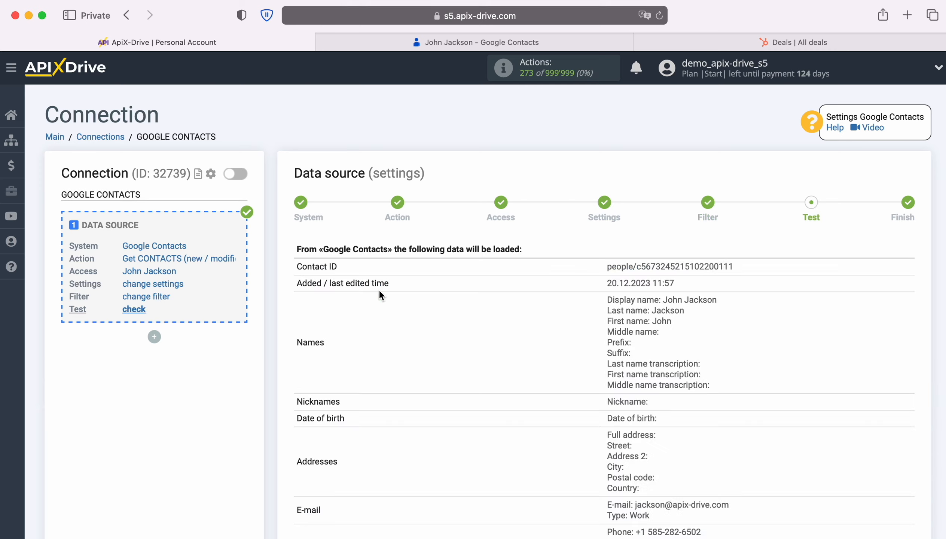
scroll(509, 327, "down", 5)
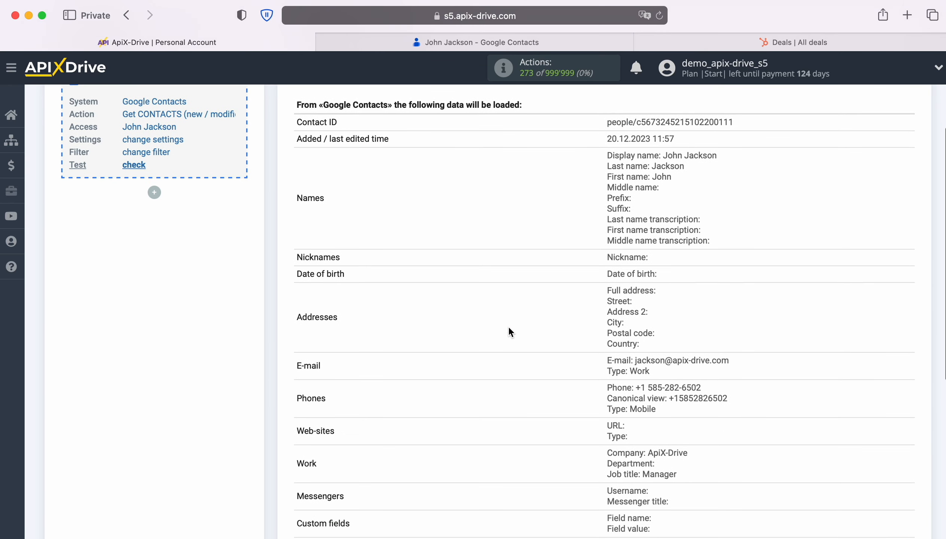
scroll(509, 327, "down", 1)
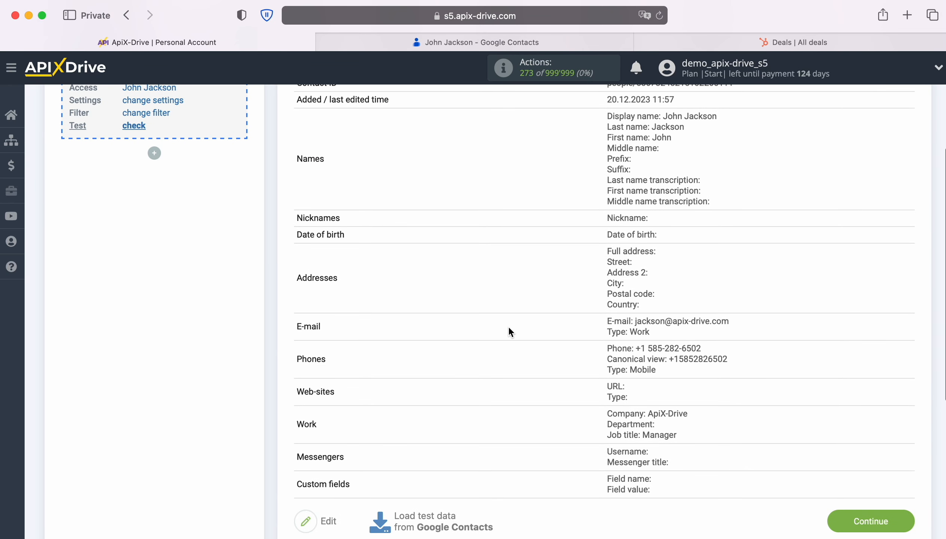
left_click(911, 526)
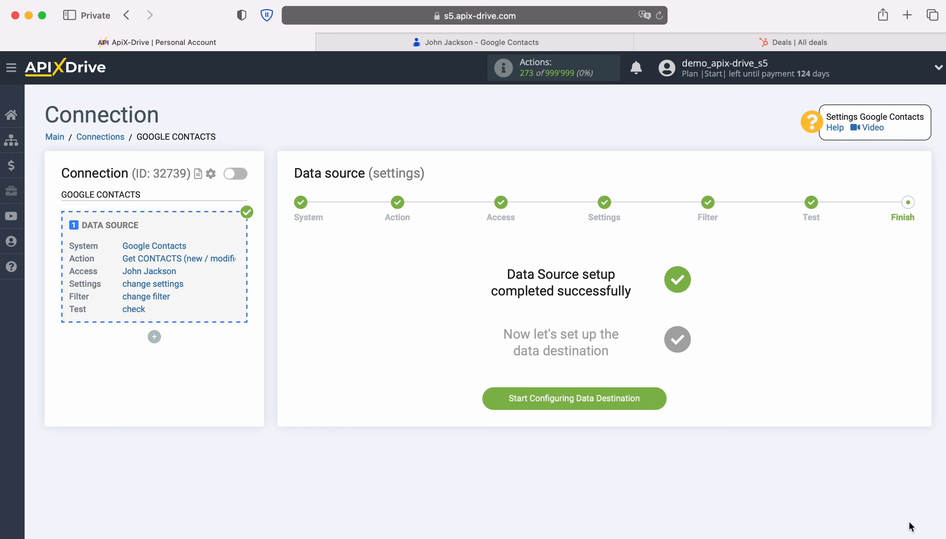
Start the data destination setup and choose HubSpot as the destination system.
left_click(661, 394)
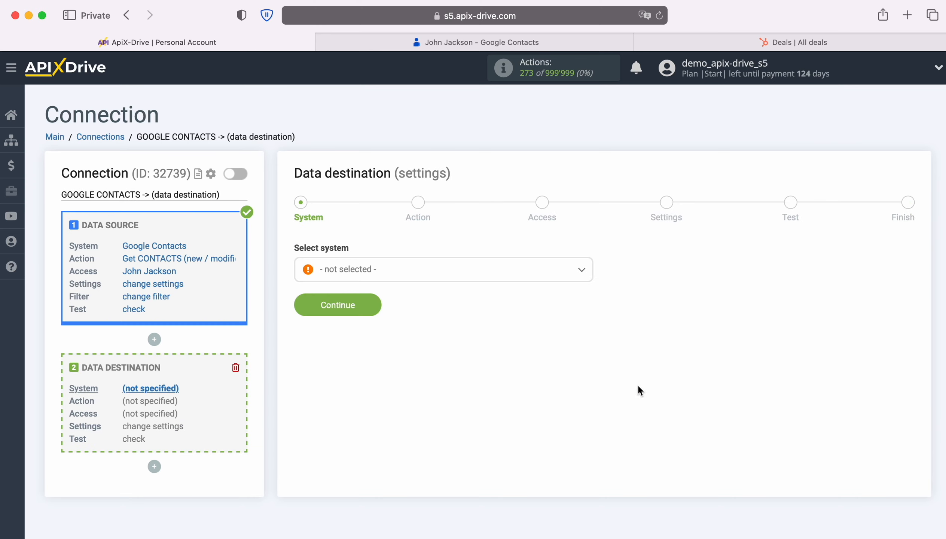
left_click(498, 284)
scroll(529, 380, "down", 5)
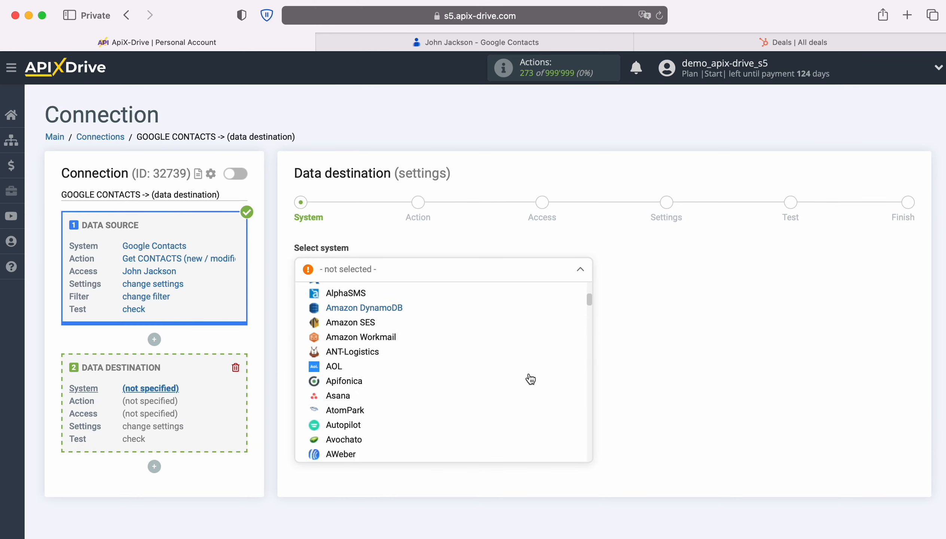
scroll(530, 379, "down", 15)
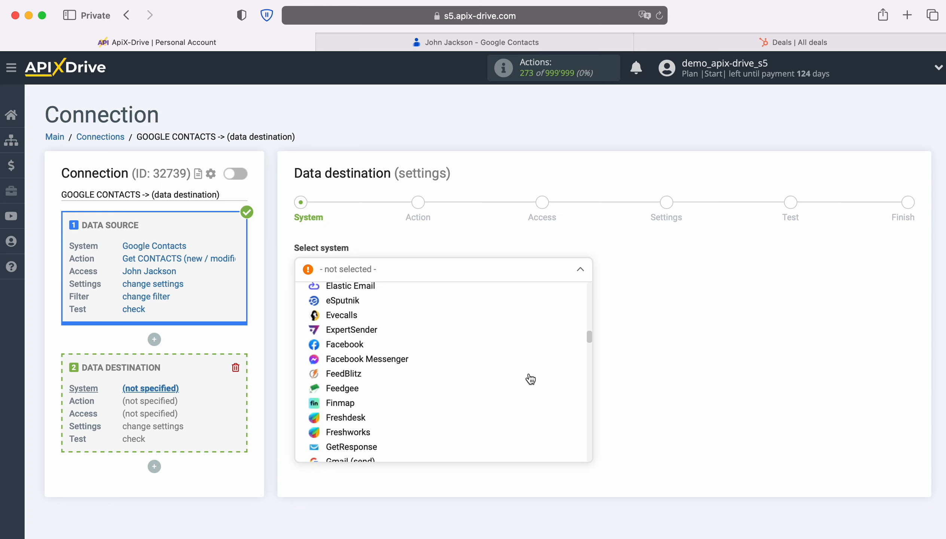
scroll(529, 379, "down", 10)
left_click(350, 346)
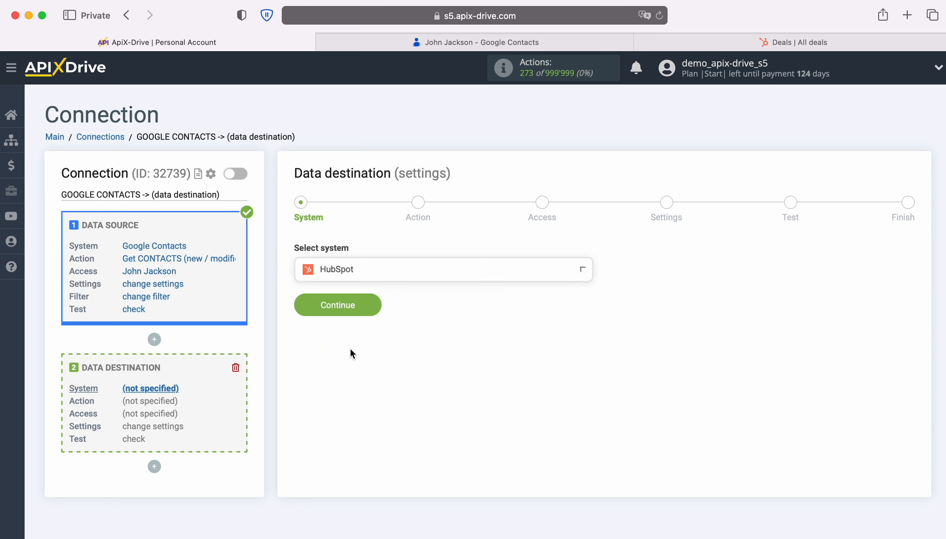
Set the HubSpot action to 'Create DEAL' and continue to Access.
left_click(379, 306)
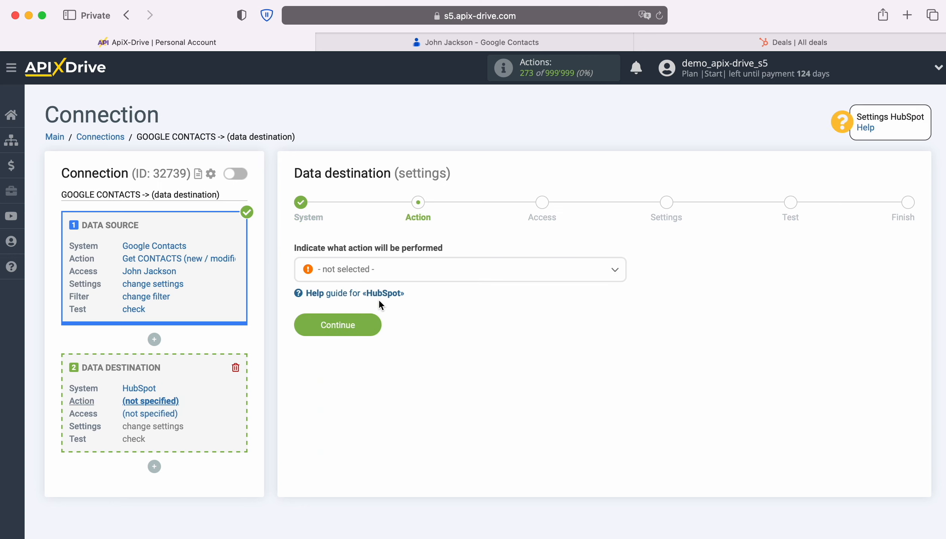
left_click(436, 277)
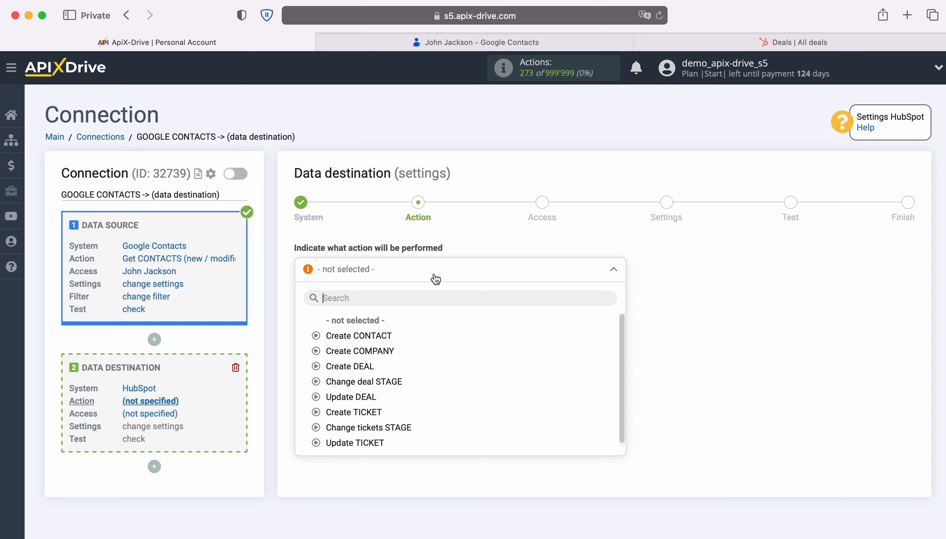
left_click(364, 366)
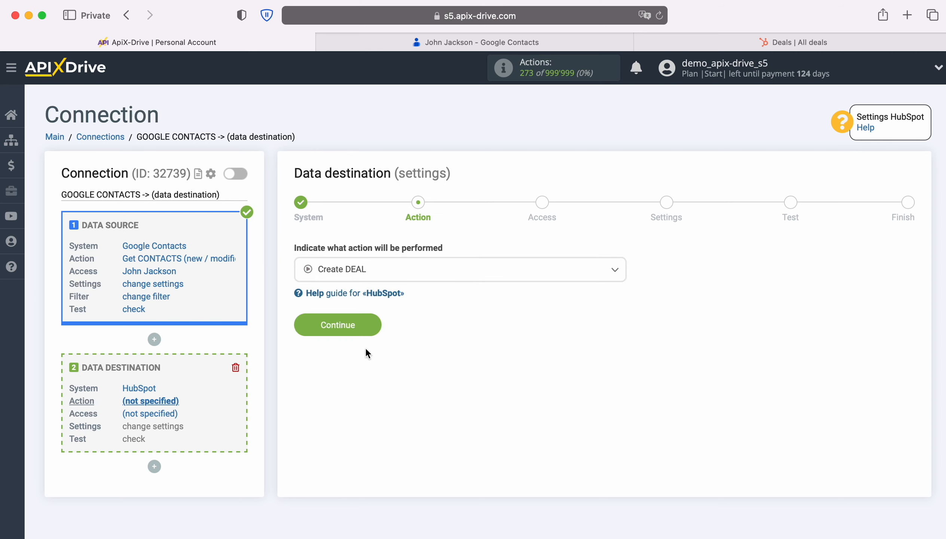
left_click(379, 327)
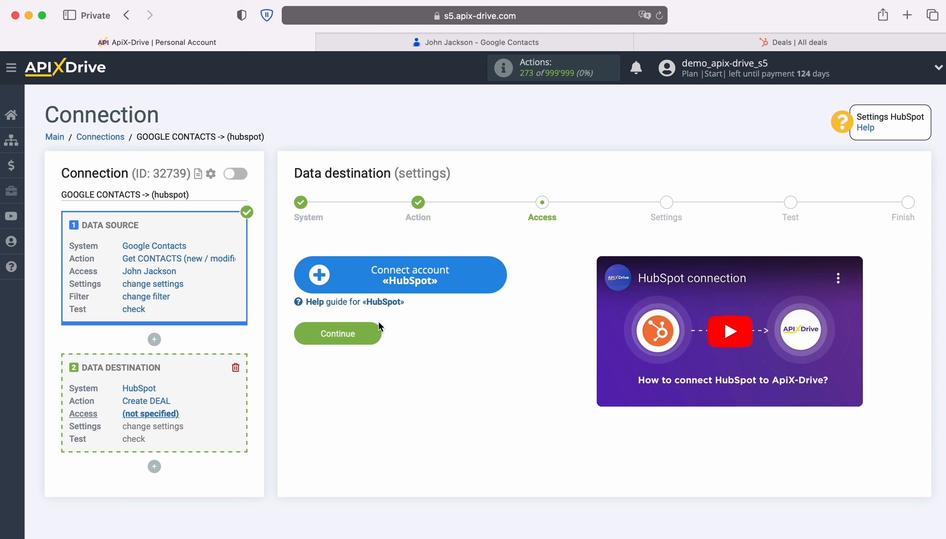
Log in to HubSpot with the saved credentials and the emailed verification code.
left_click(498, 274)
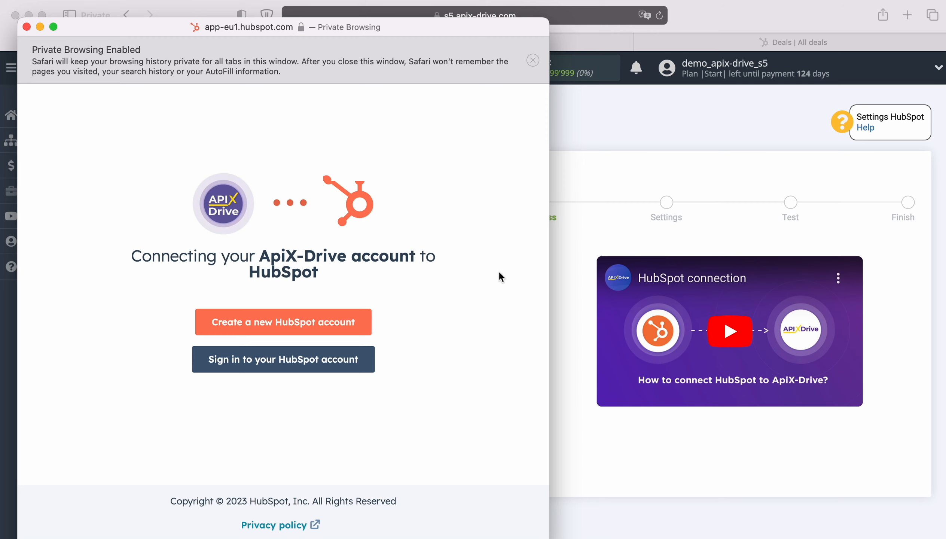
left_click(333, 354)
left_click(227, 242)
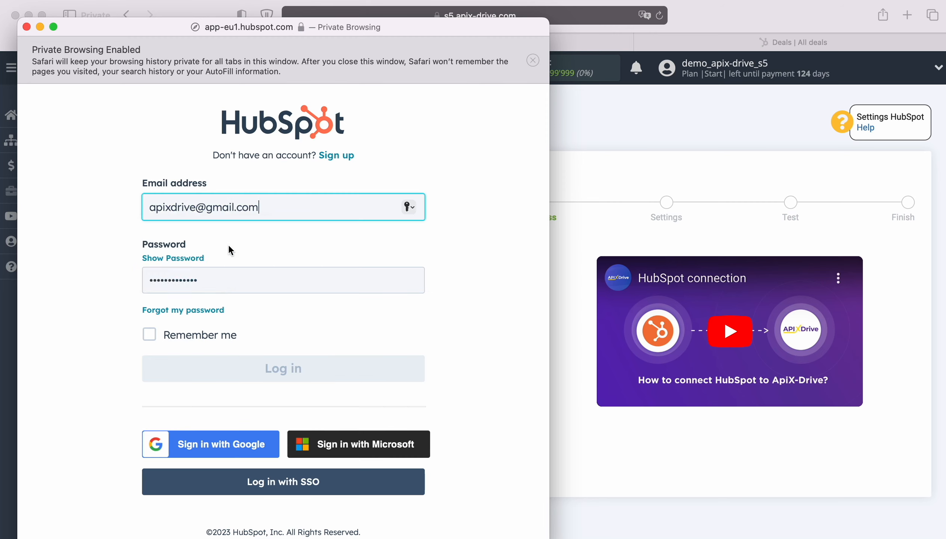
left_click(318, 374)
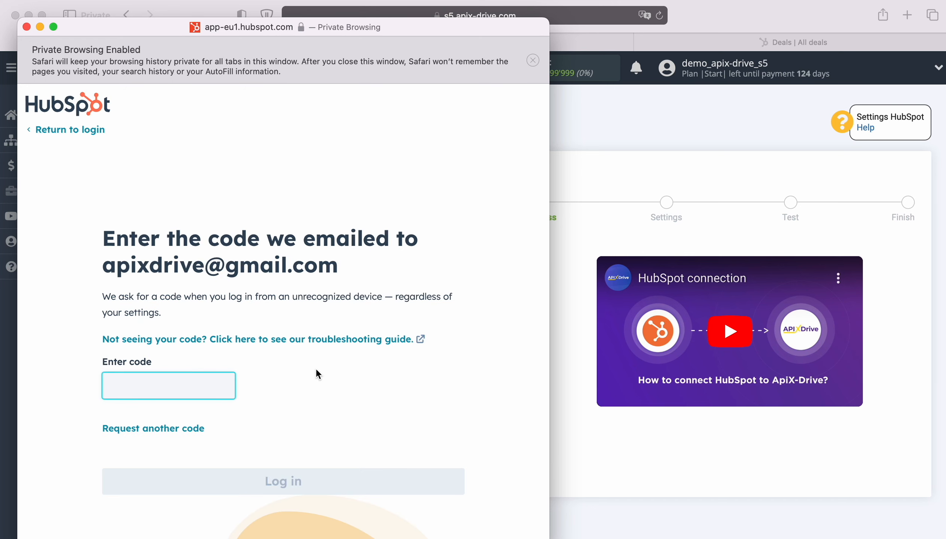
left_click(280, 485)
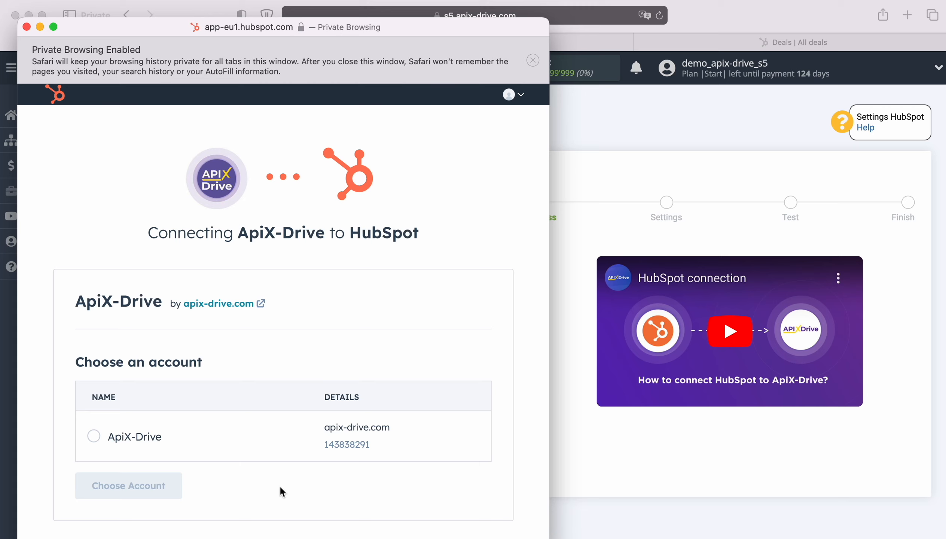
Link the HubSpot account, then select the HubSpot Hub login after reloading.
left_click(94, 436)
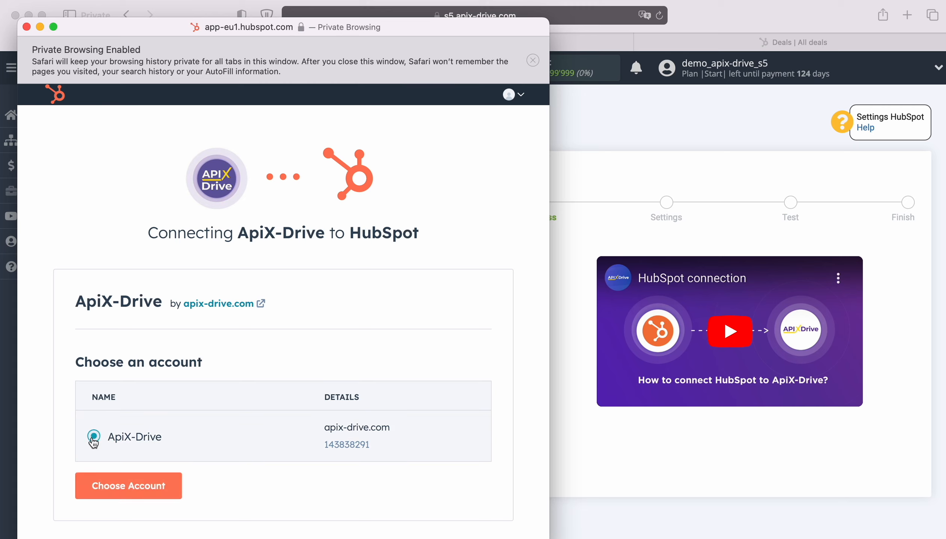
left_click(122, 479)
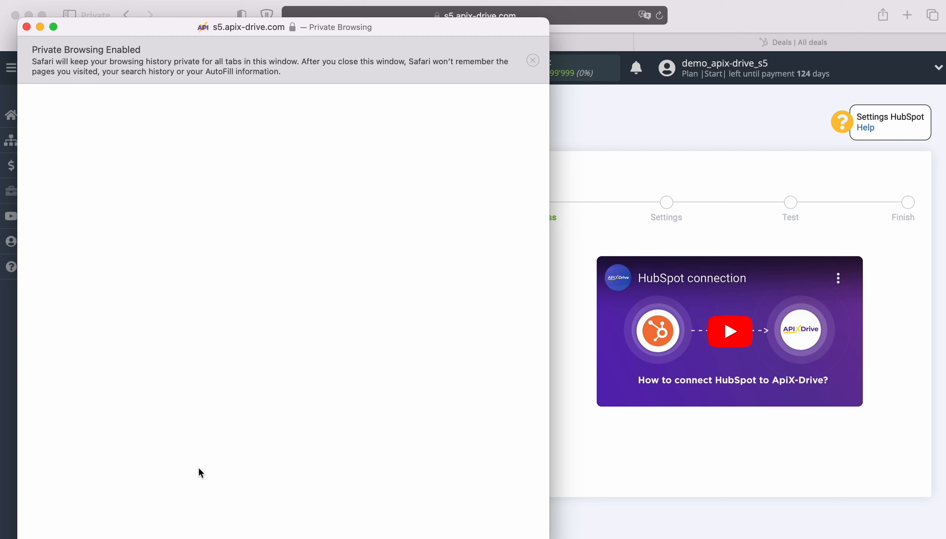
left_click(27, 26)
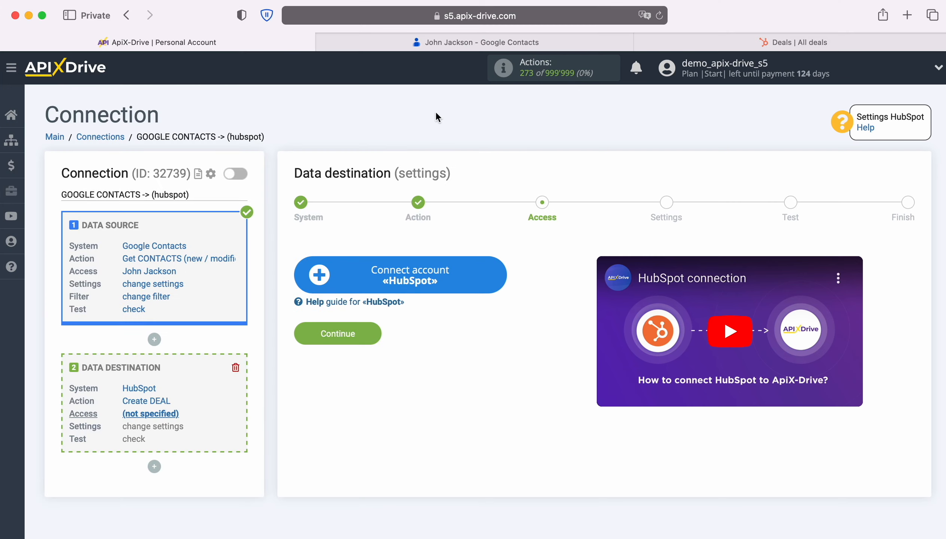
left_click(659, 16)
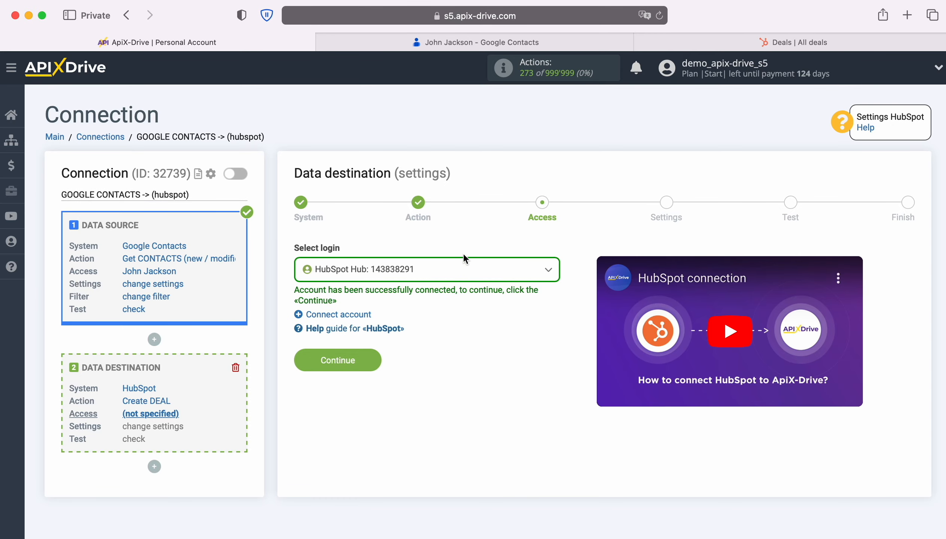
left_click(468, 270)
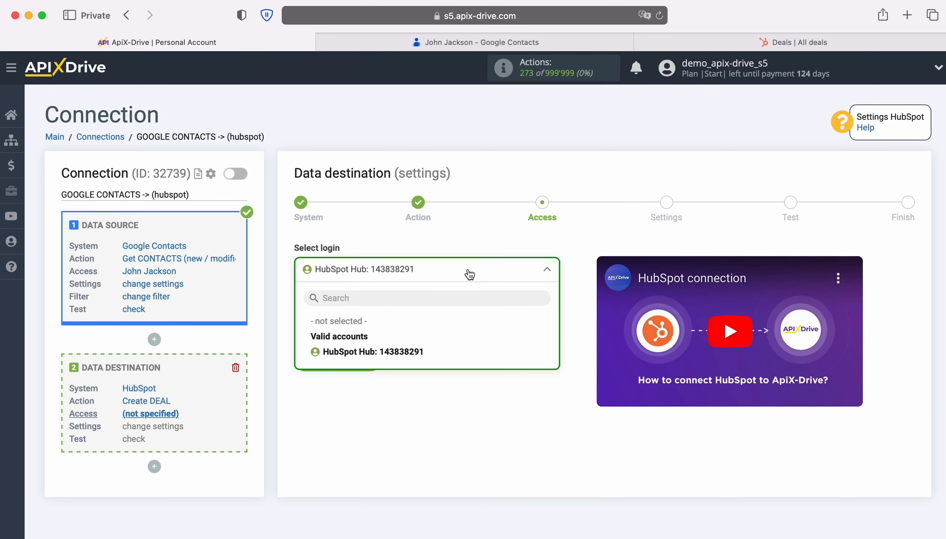
left_click(422, 351)
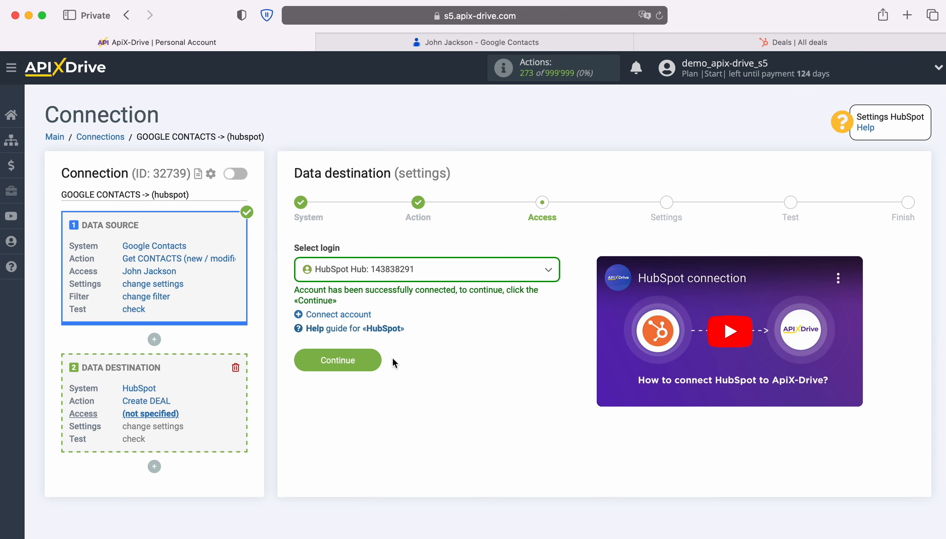
left_click(380, 359)
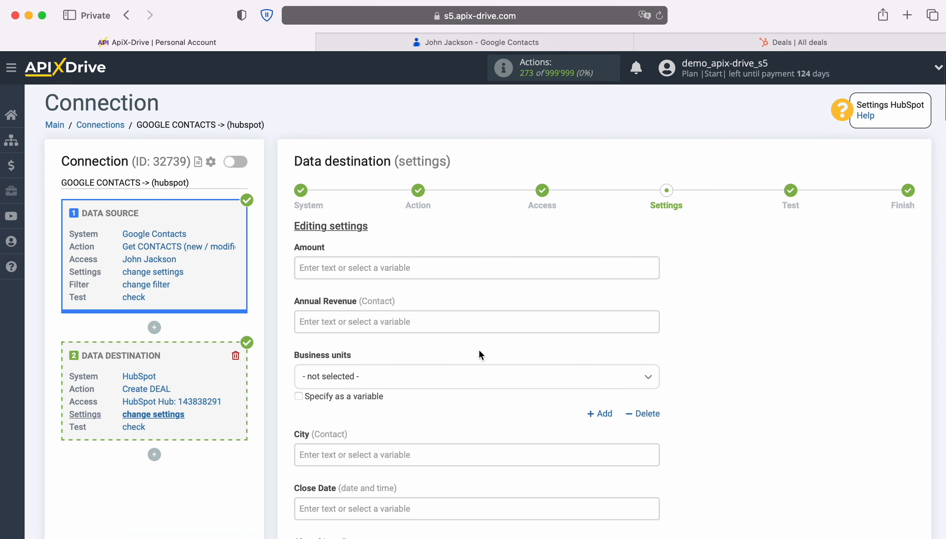
Map the deal's Close Date to the System data Date.
scroll(479, 349, "down", 4)
left_click(428, 355)
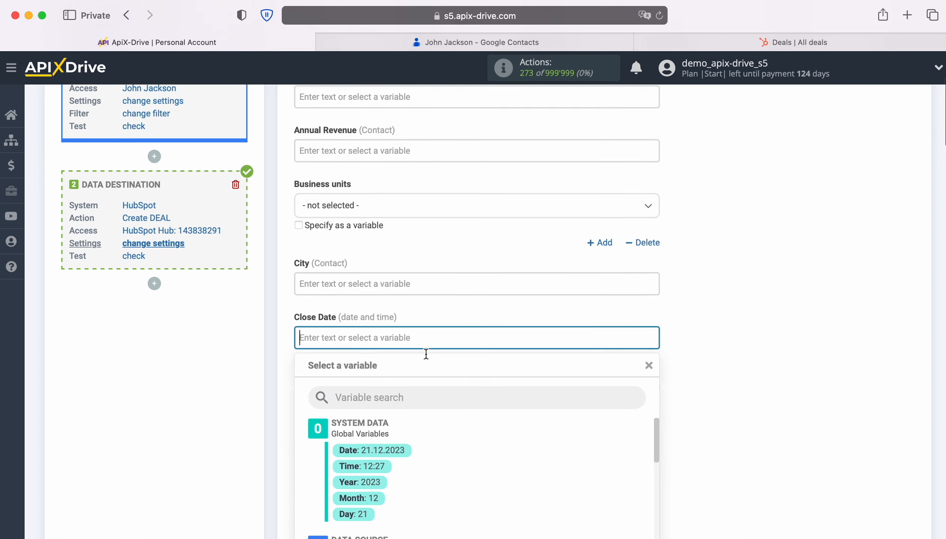
scroll(430, 353, "down", 5)
left_click(402, 263)
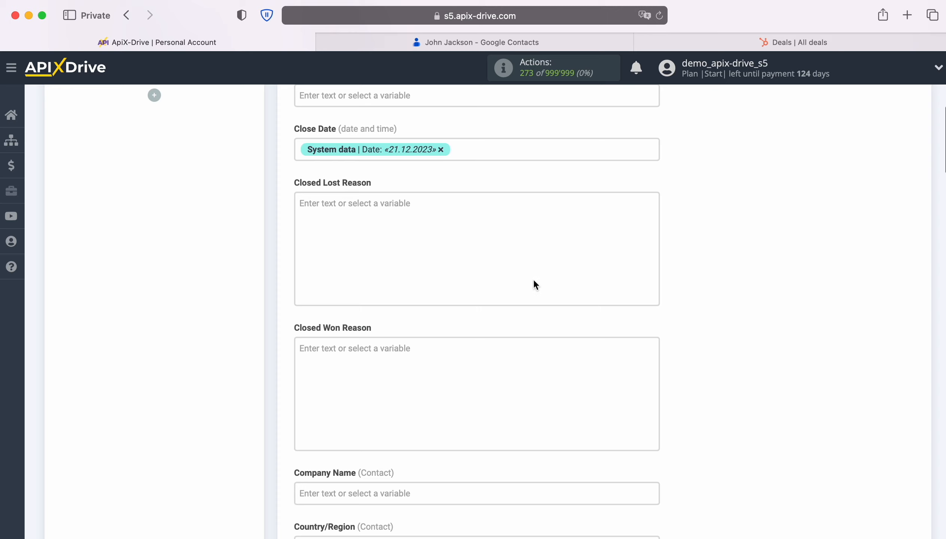
Map Company Name to the Google contact's Display name.
scroll(534, 279, "down", 5)
left_click(472, 285)
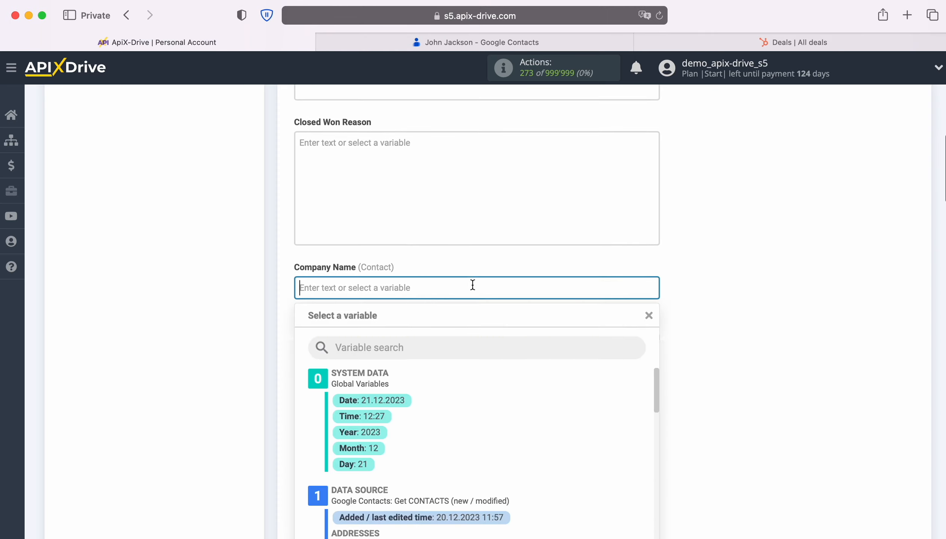
scroll(534, 319, "down", 4)
scroll(561, 322, "down", 6)
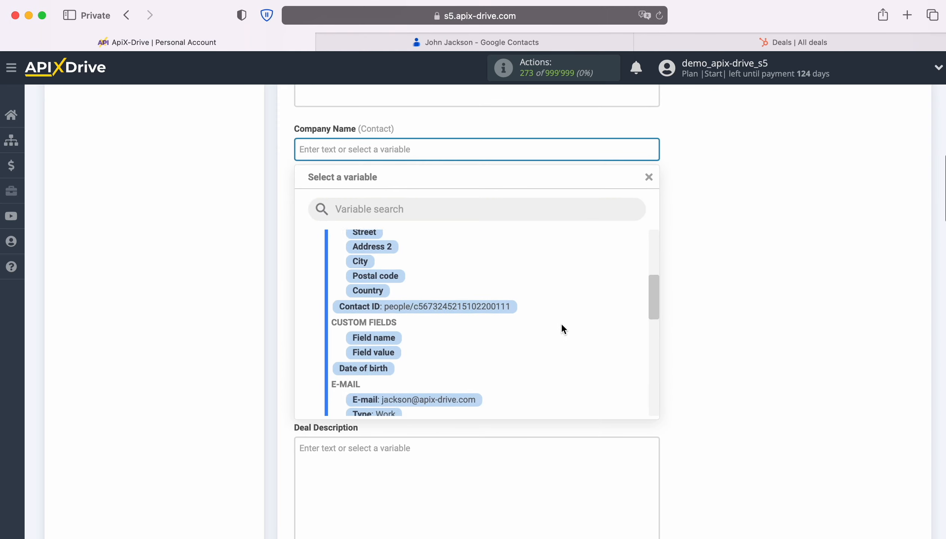
scroll(561, 322, "down", 6)
left_click(453, 344)
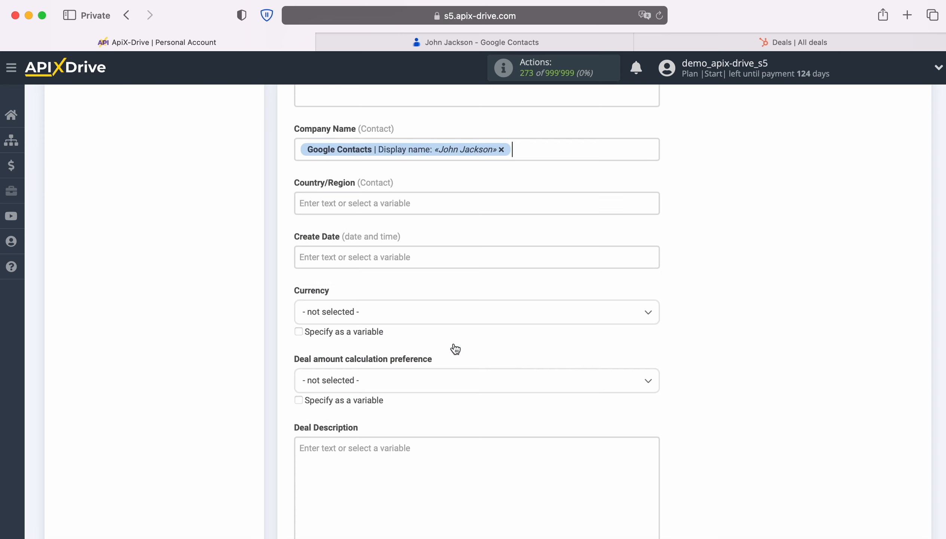
Map the deal's Create Date to the System data Date.
left_click(363, 258)
left_click(389, 267)
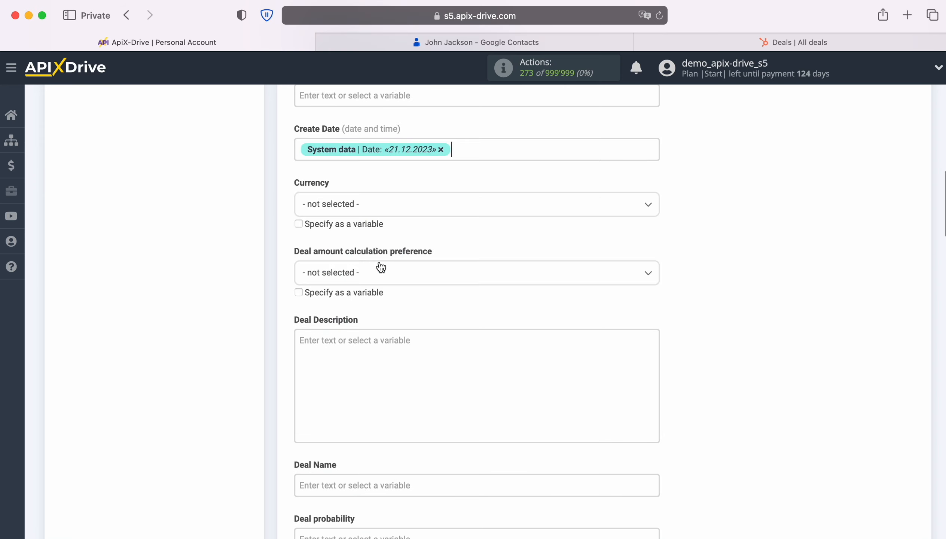
scroll(501, 268, "down", 3)
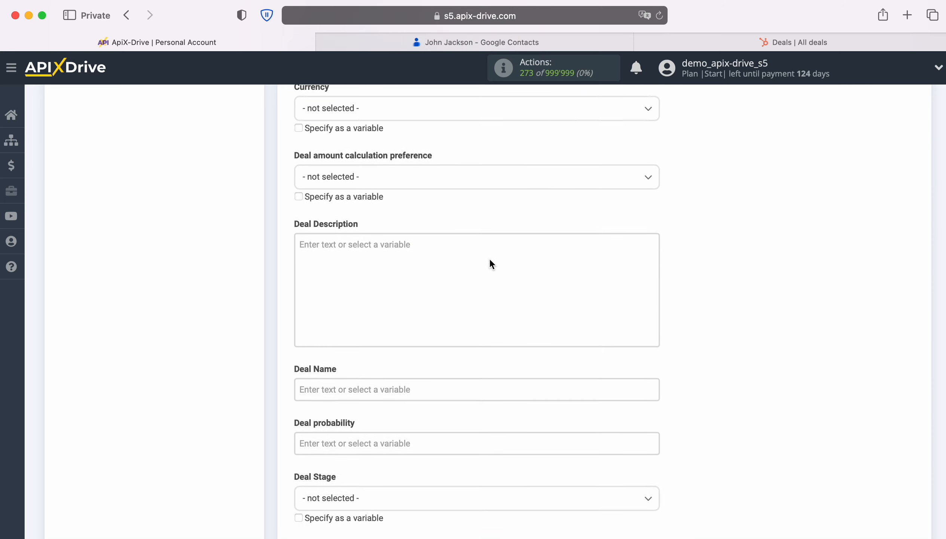
left_click(489, 258)
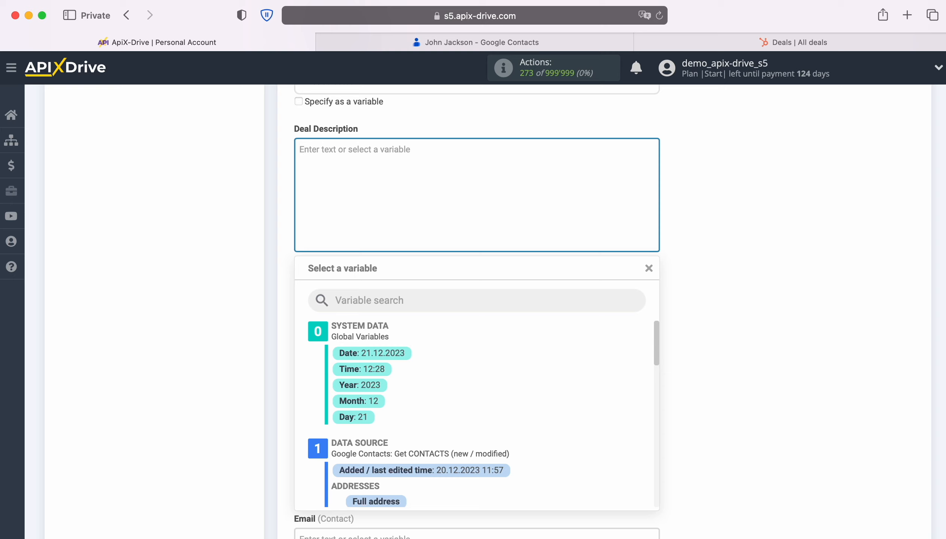
Add a 'Date' line to Deal Description with the contact's added/last edited time.
type("Date")
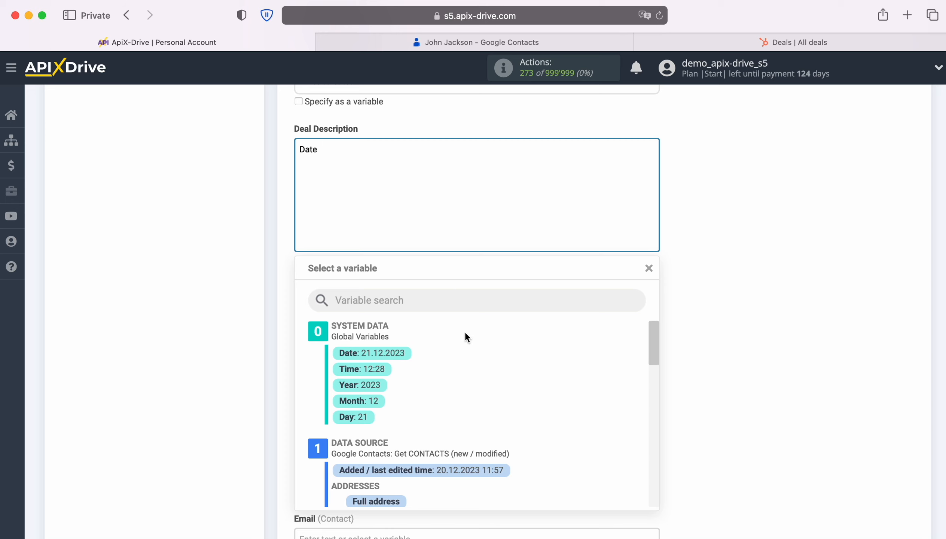
scroll(582, 392, "down", 2)
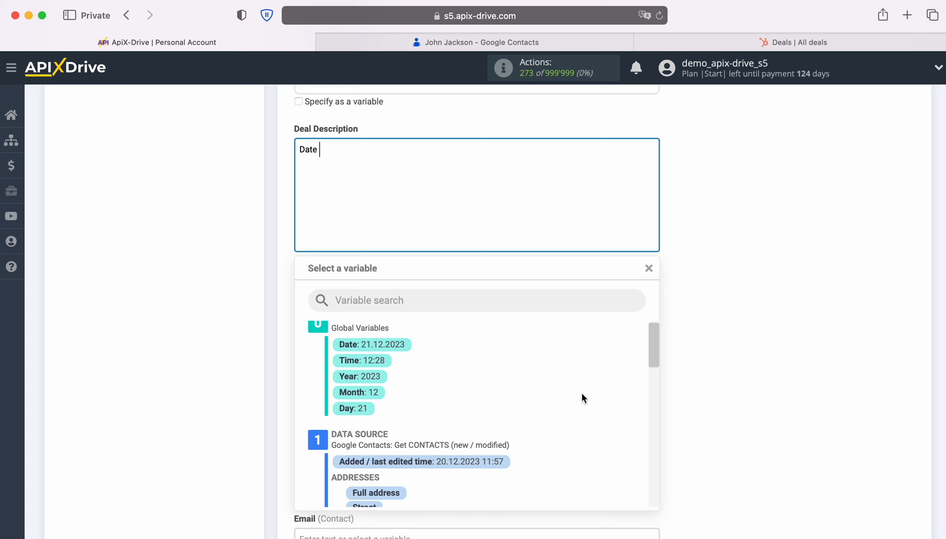
left_click(488, 443)
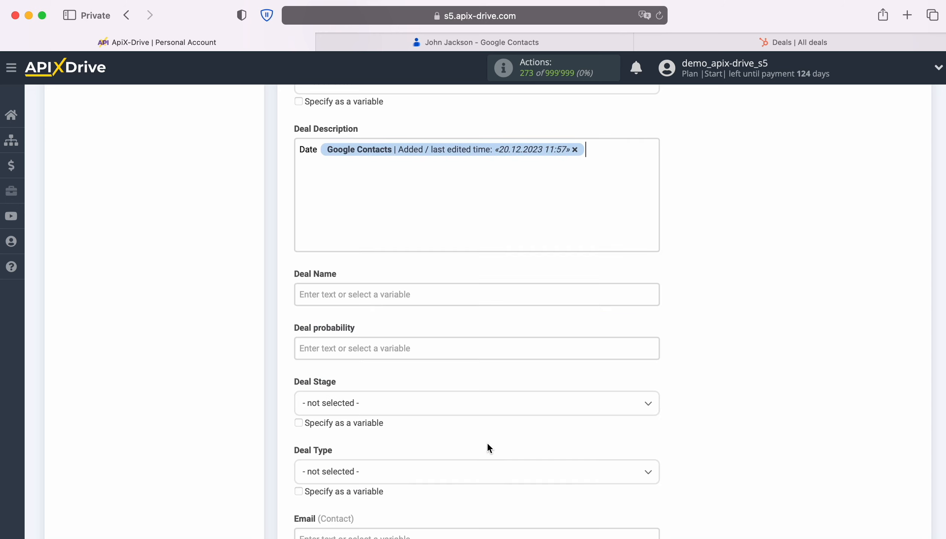
Add a 'Name' line to Deal Description with the contact's Display name.
type("Name")
left_click(387, 165)
scroll(555, 367, "down", 5)
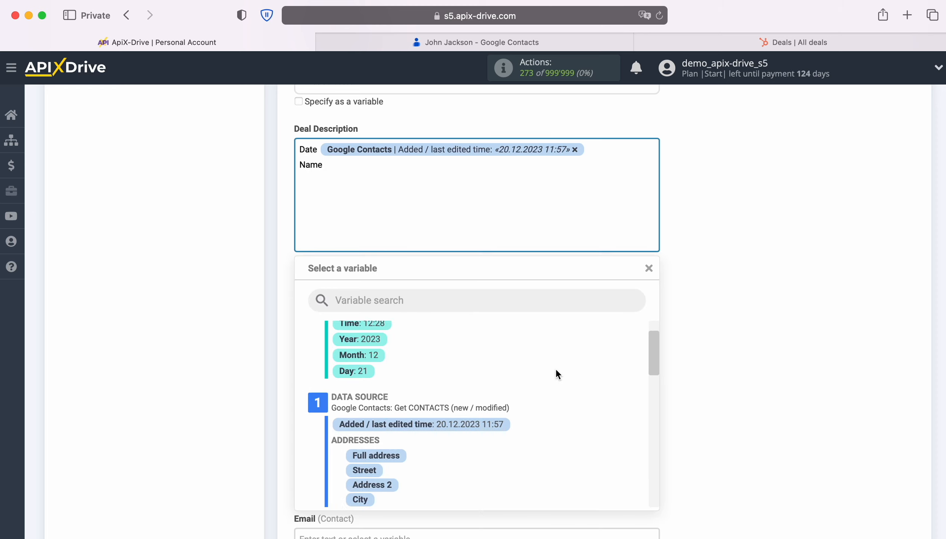
scroll(556, 367, "down", 6)
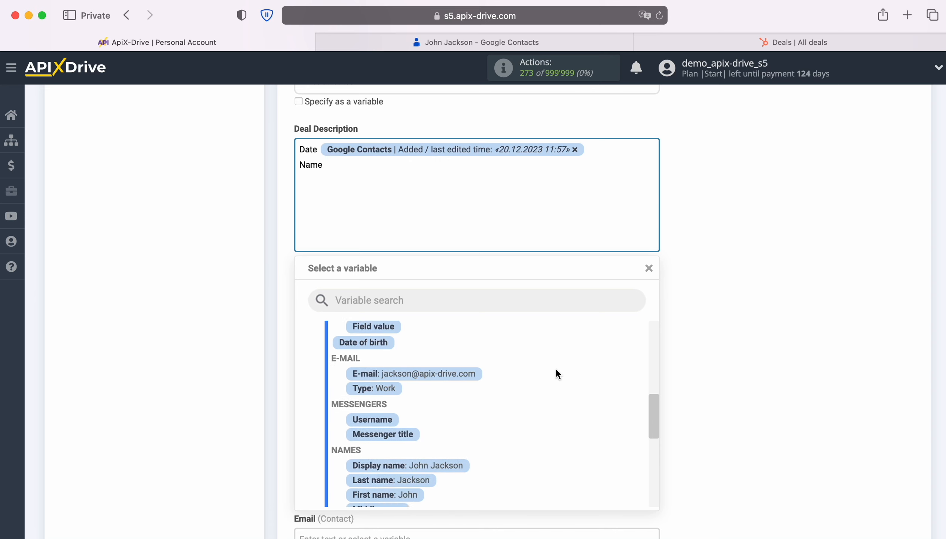
left_click(454, 438)
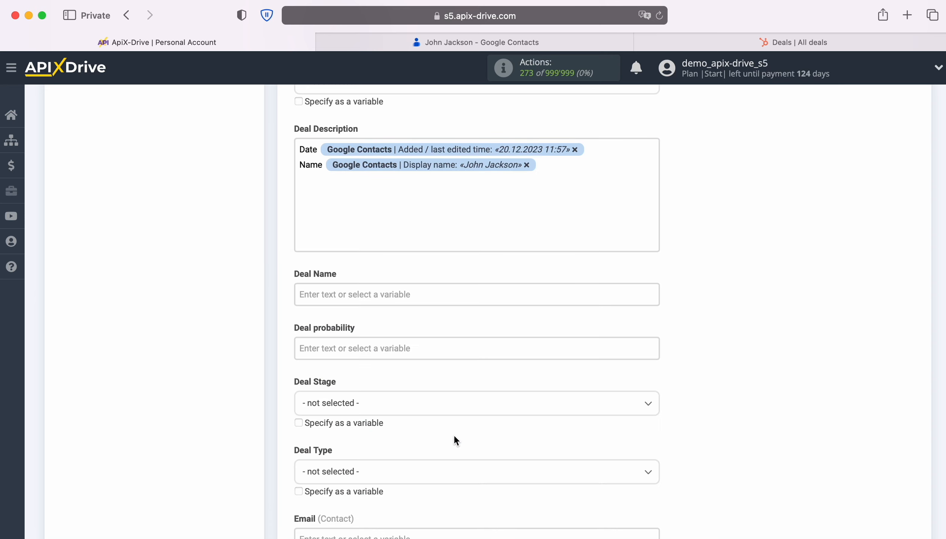
scroll(454, 435, "down", 3)
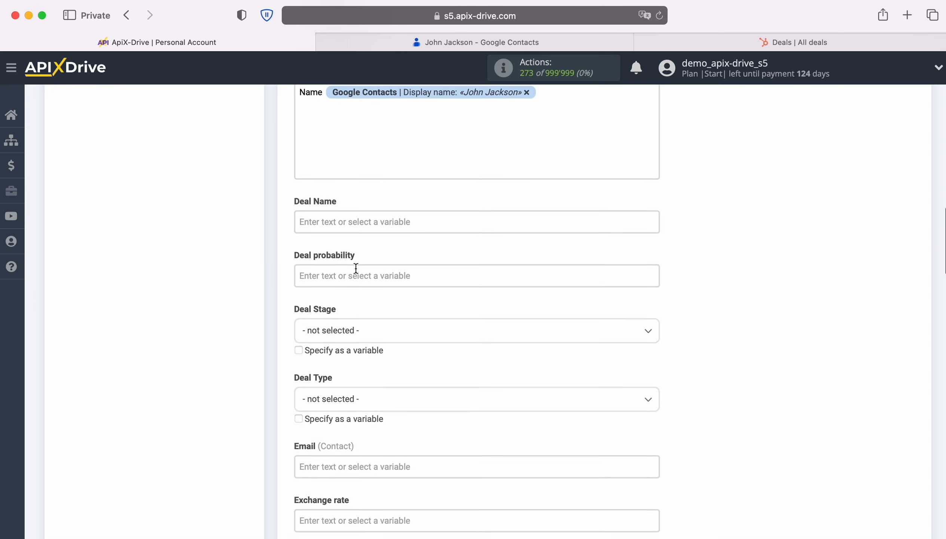
Set Deal Name to the typed 'New Contact Googl' text plus the contact's Display name.
left_click(353, 222)
scroll(353, 222, "down", 3)
type("New Co")
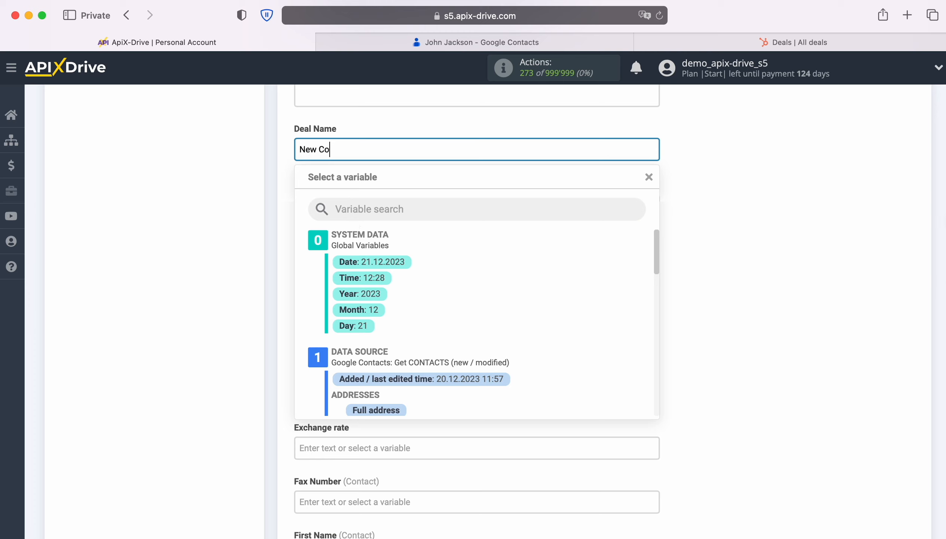
type("ntact from")
type("Google Contacts")
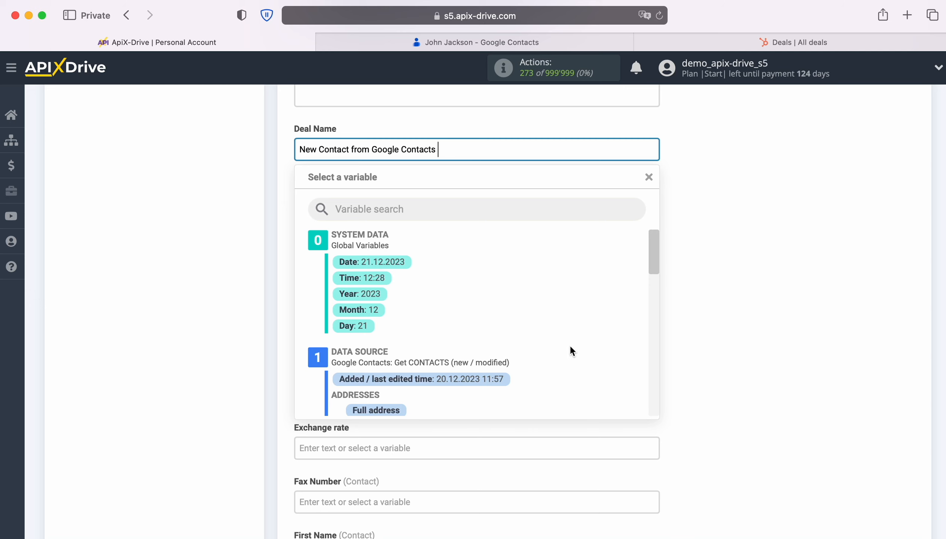
scroll(571, 347, "down", 5)
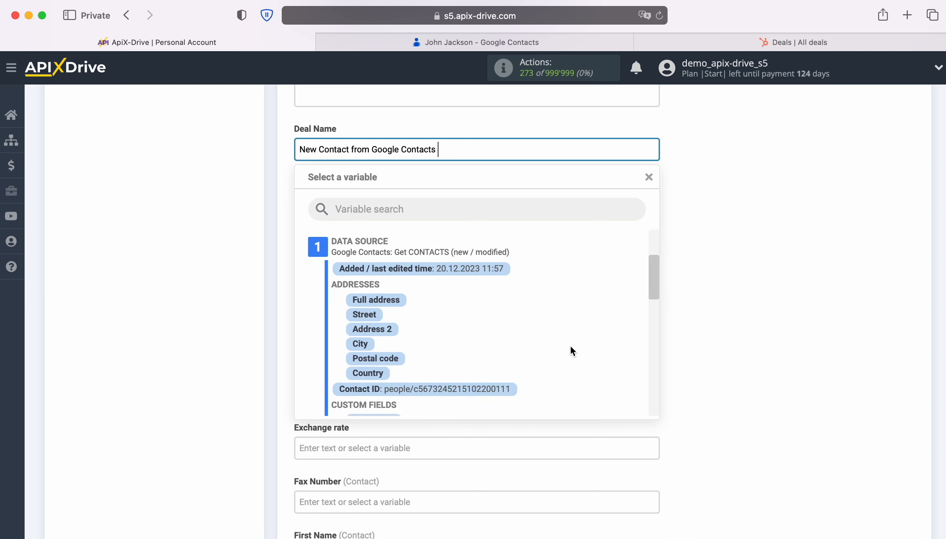
scroll(571, 347, "down", 4)
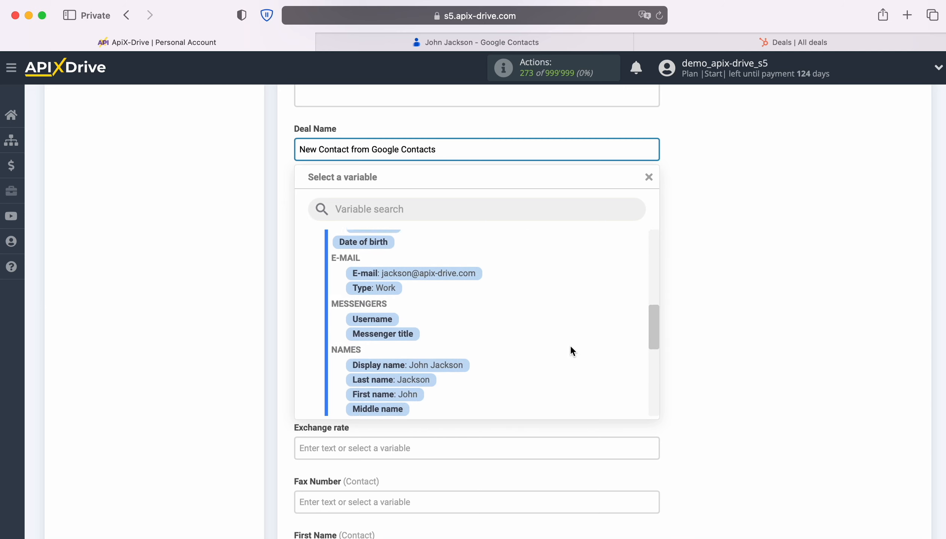
left_click(456, 361)
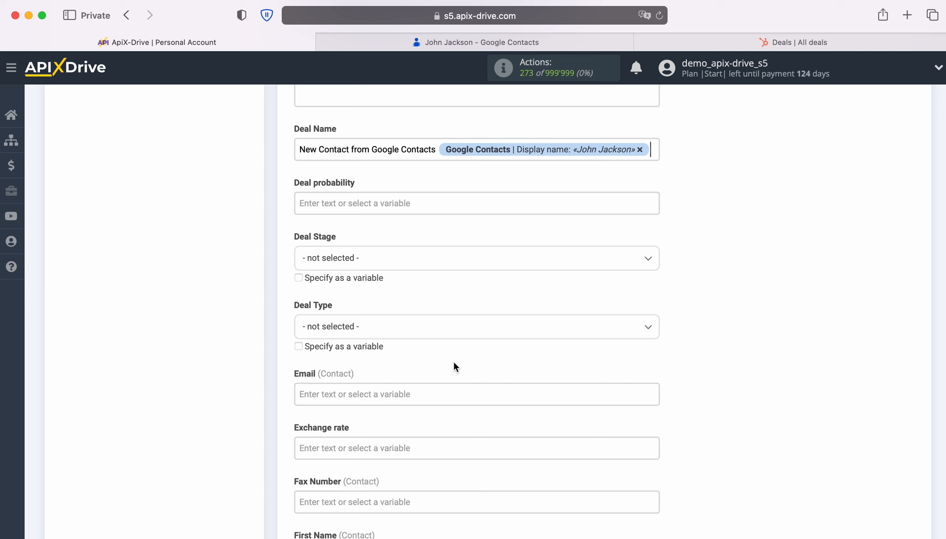
Set Deal Stage to Appointment Scheduled and Deal Type to New Business.
left_click(409, 269)
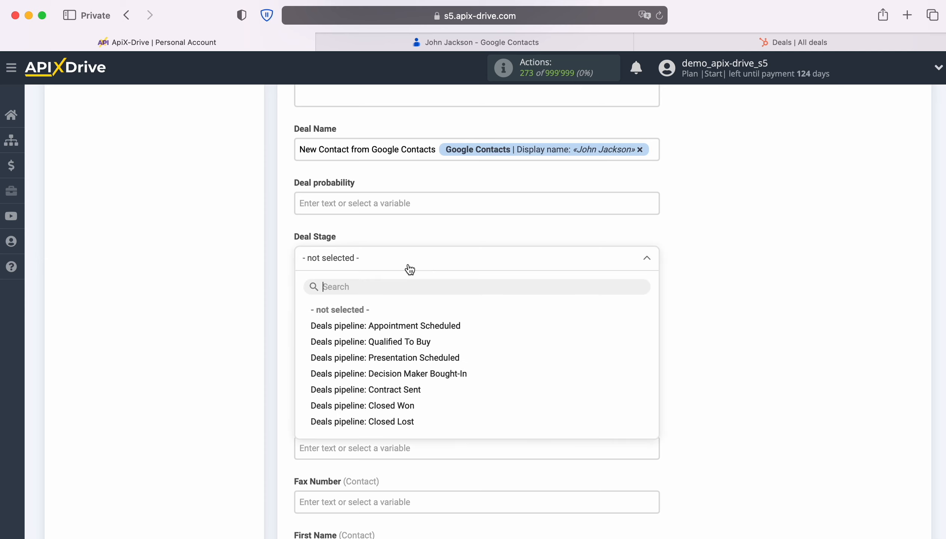
left_click(413, 325)
scroll(432, 315, "down", 3)
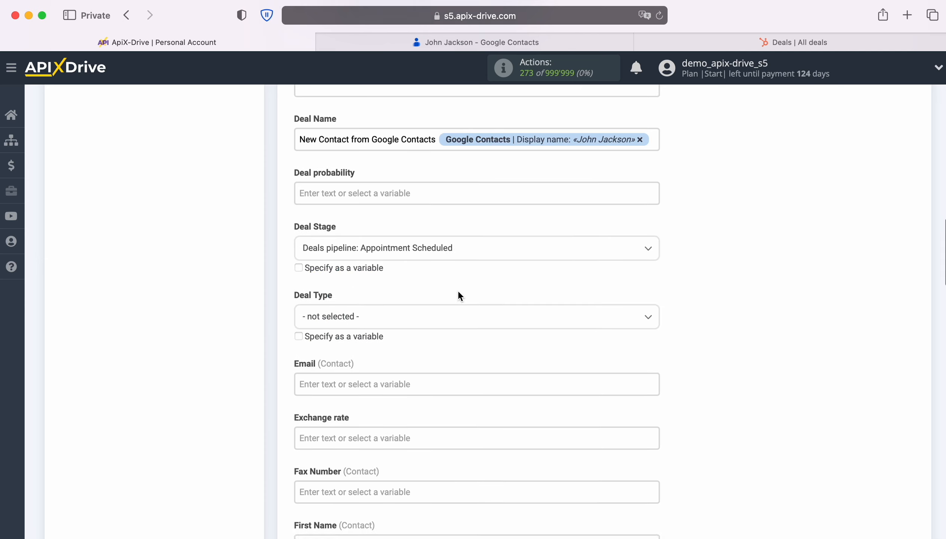
left_click(446, 267)
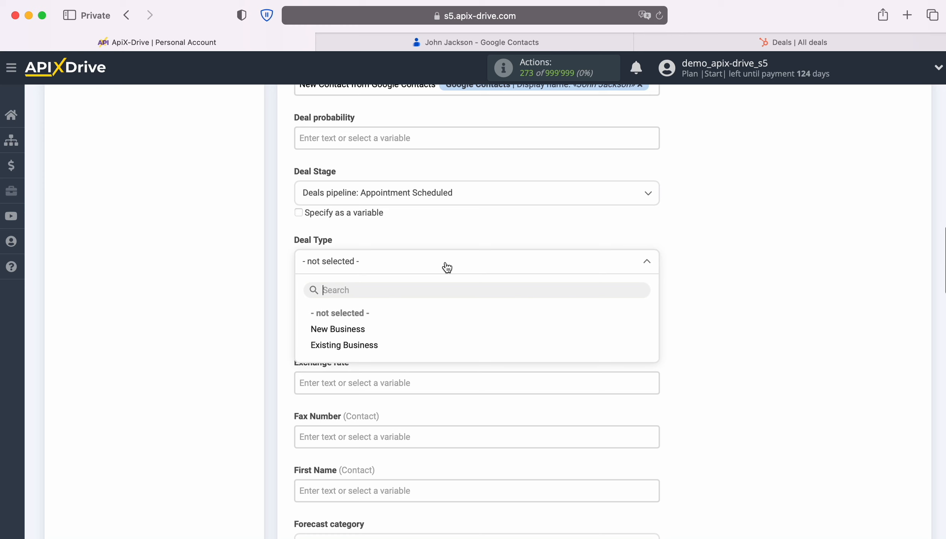
left_click(352, 329)
Map the deal's Email to the Google Contacts e-mail.
scroll(427, 304, "down", 2)
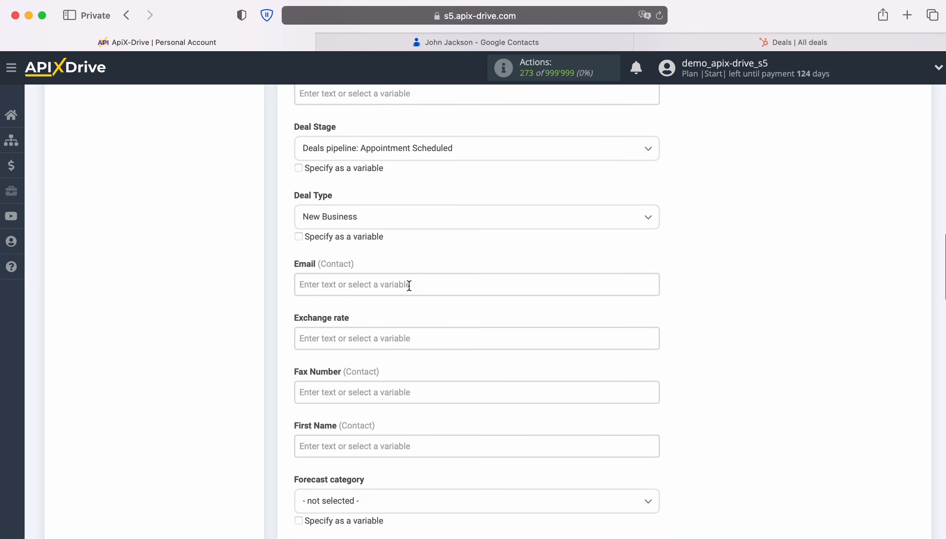
left_click(409, 285)
scroll(561, 322, "down", 5)
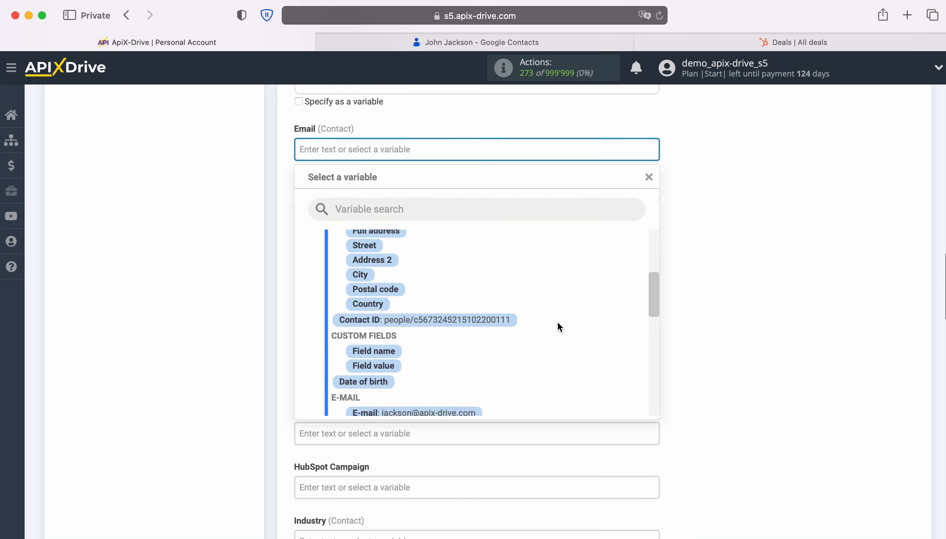
scroll(557, 320, "down", 4)
left_click(465, 331)
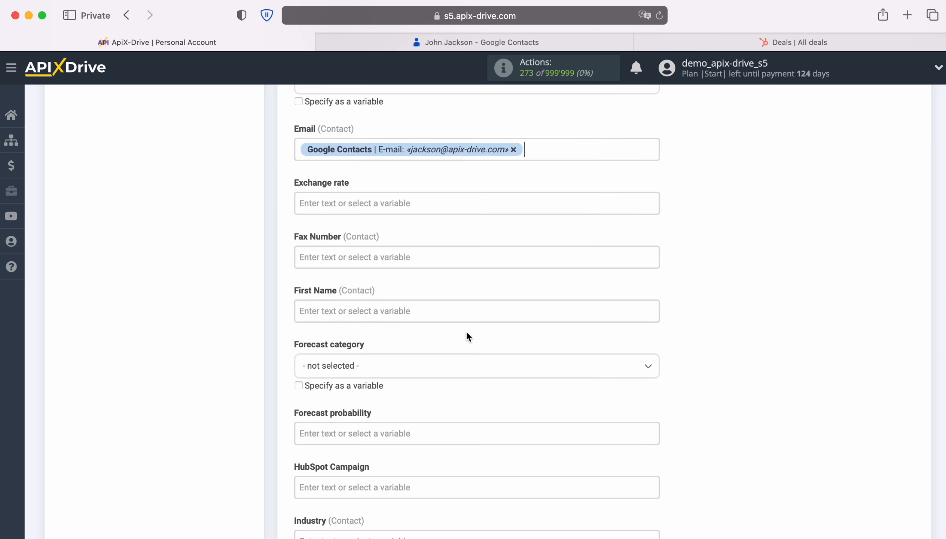
Map First Name and Last Name to the contact's first and last names.
scroll(465, 331, "down", 3)
left_click(409, 252)
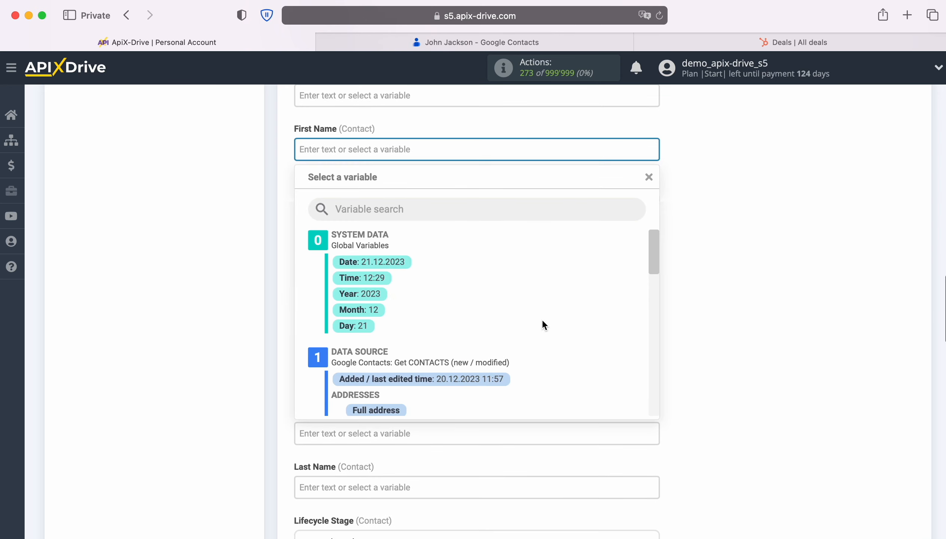
scroll(542, 324, "down", 10)
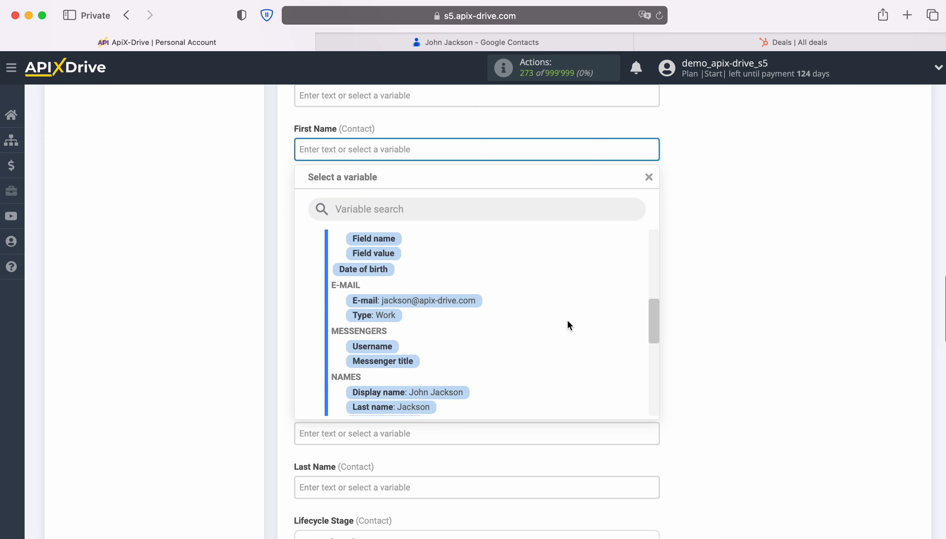
scroll(568, 319, "down", 4)
left_click(416, 364)
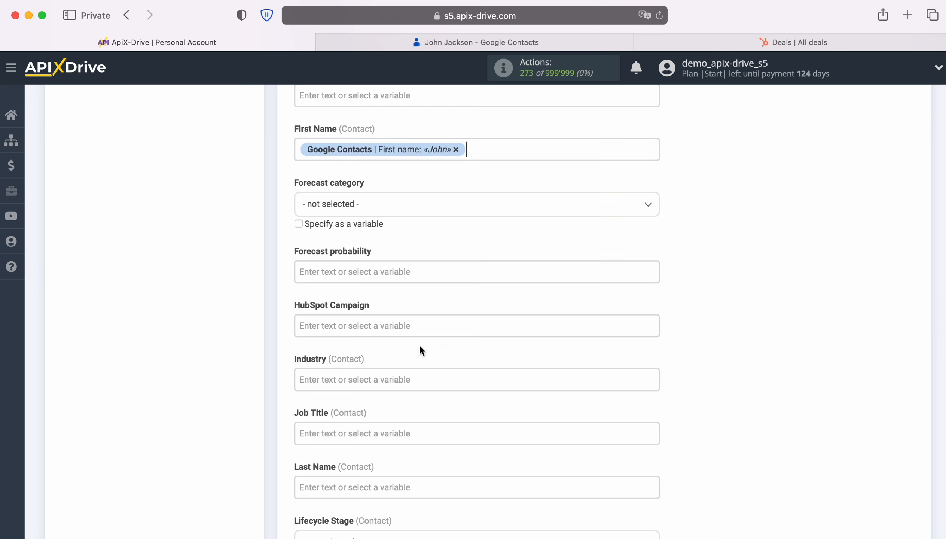
scroll(471, 277, "down", 6)
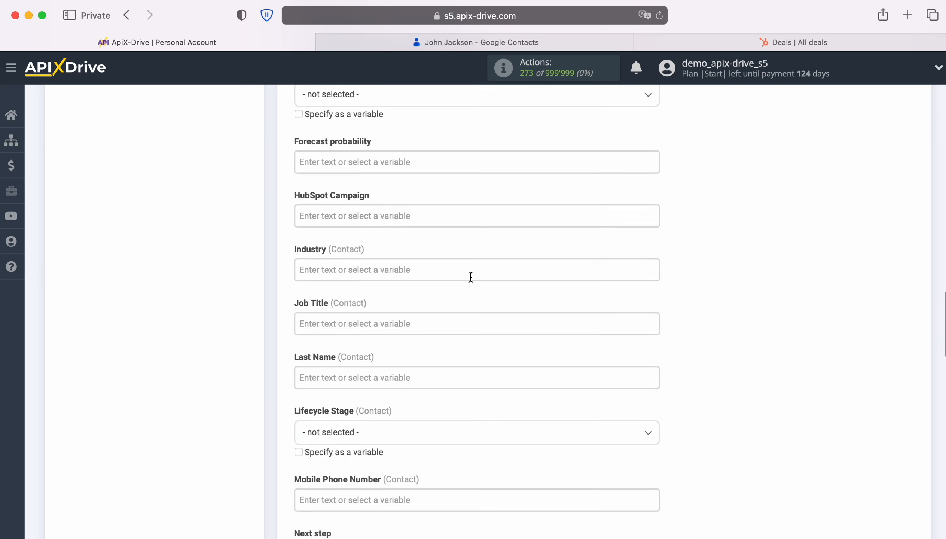
scroll(407, 232, "down", 3)
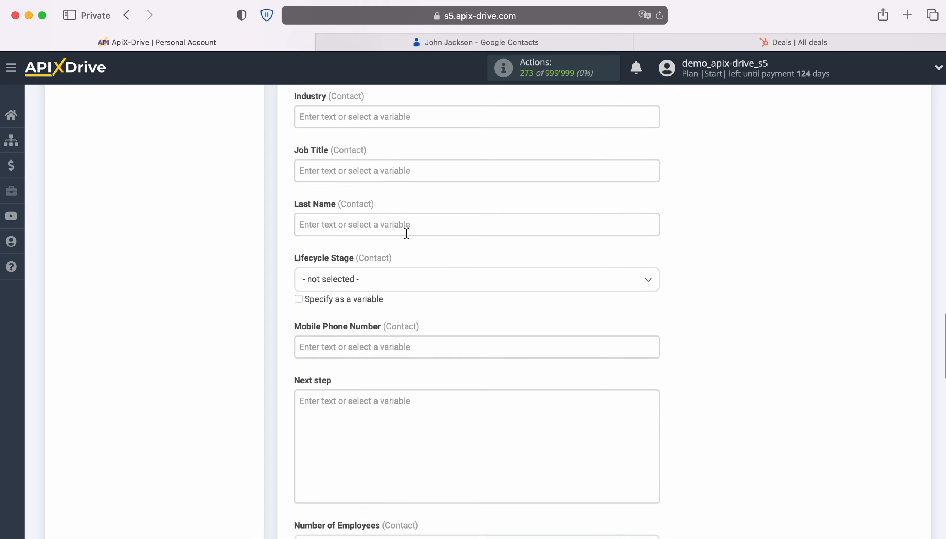
left_click(405, 227)
scroll(570, 338, "down", 8)
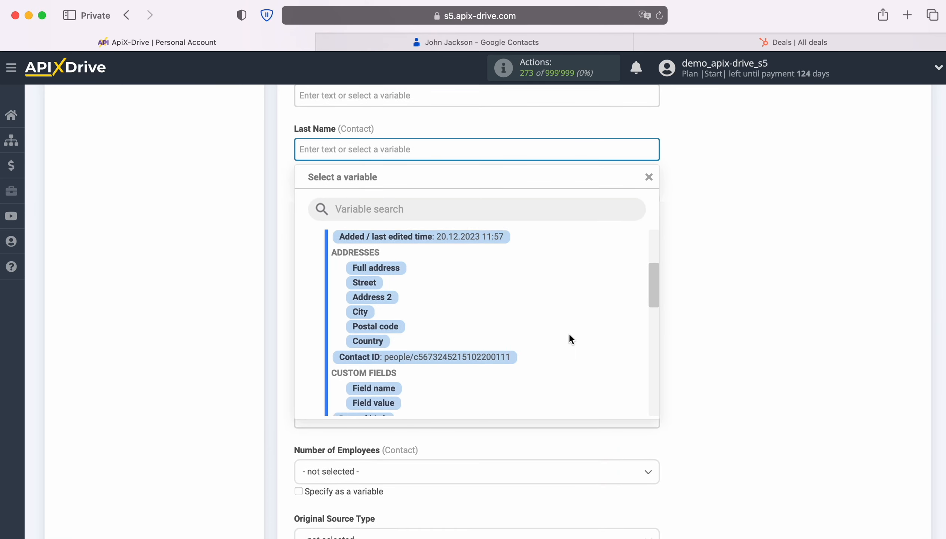
scroll(570, 335, "down", 3)
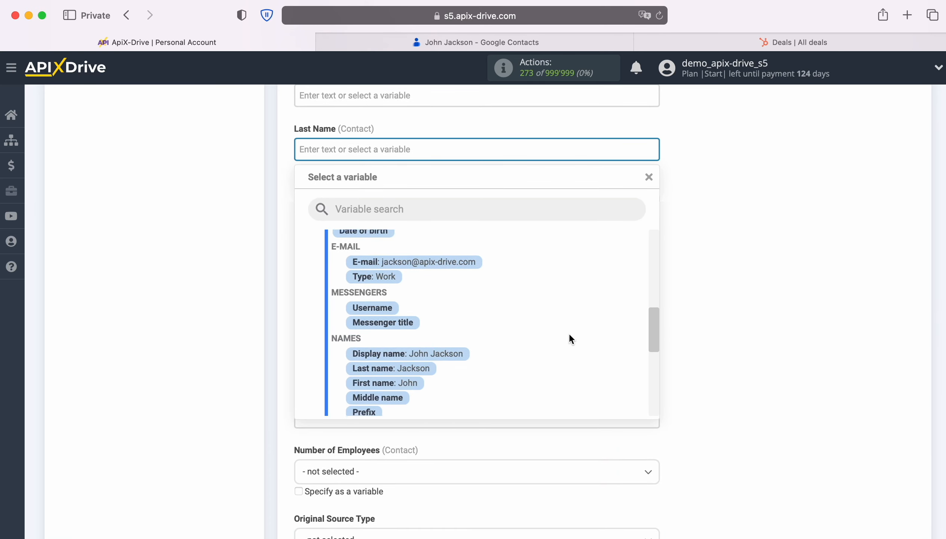
left_click(420, 347)
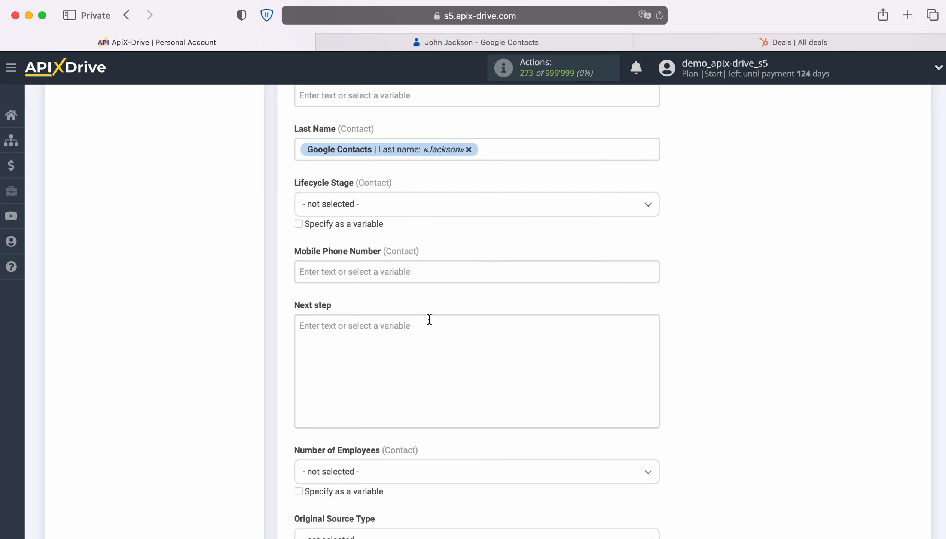
Fill Mobile Phone Number and Phone Number with the contact's Phone, then save the mapping.
left_click(438, 278)
scroll(568, 351, "down", 5)
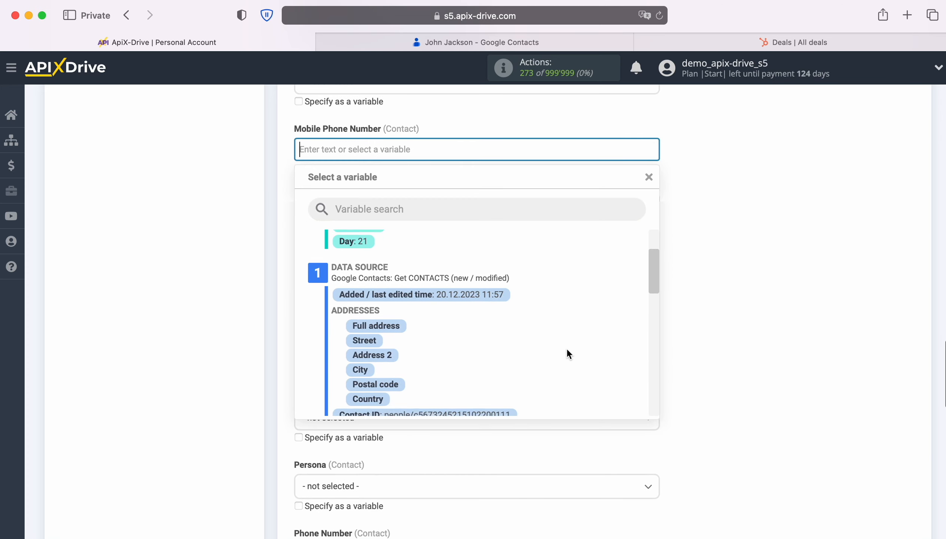
scroll(567, 350, "down", 5)
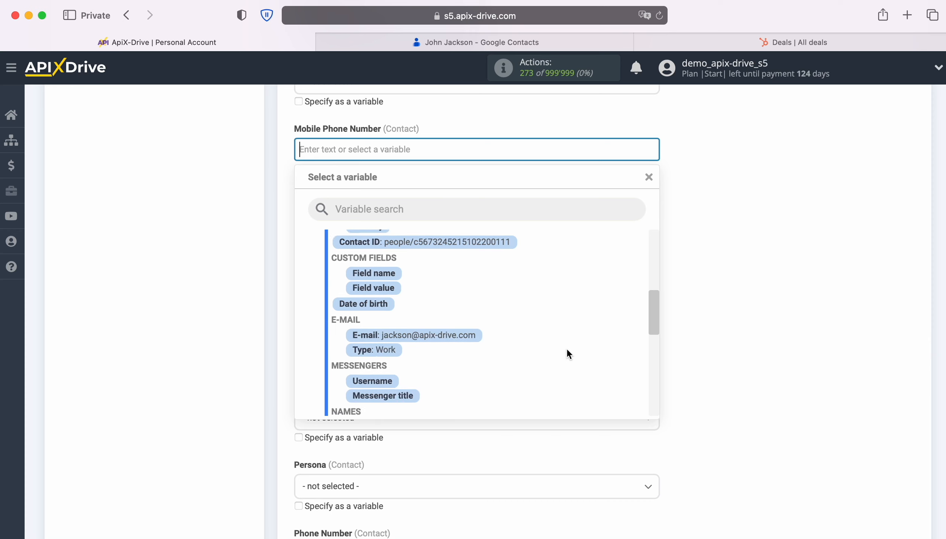
scroll(568, 350, "down", 5)
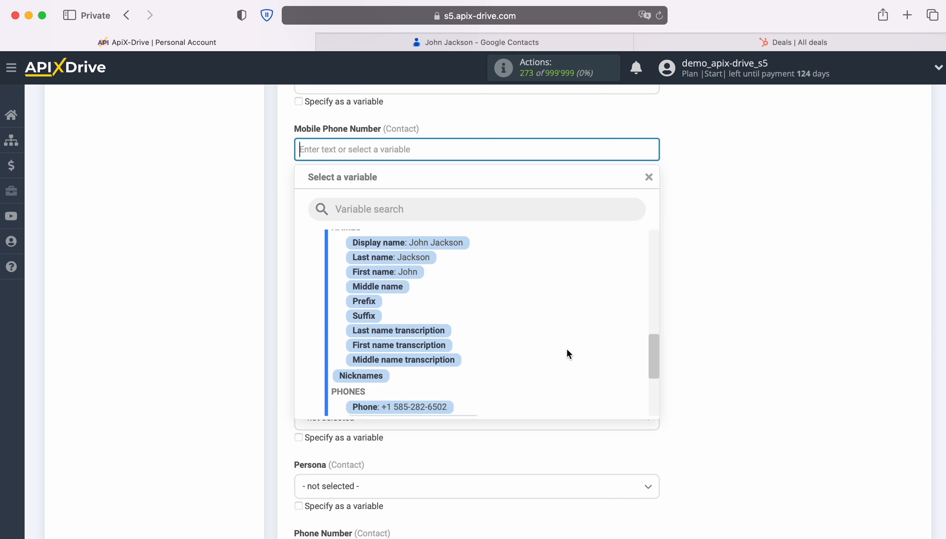
left_click(441, 361)
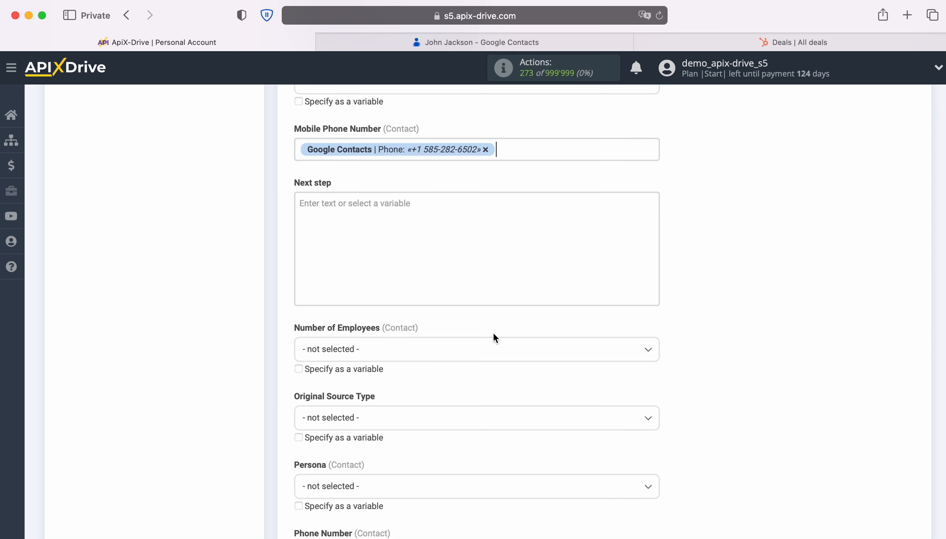
scroll(517, 331, "down", 5)
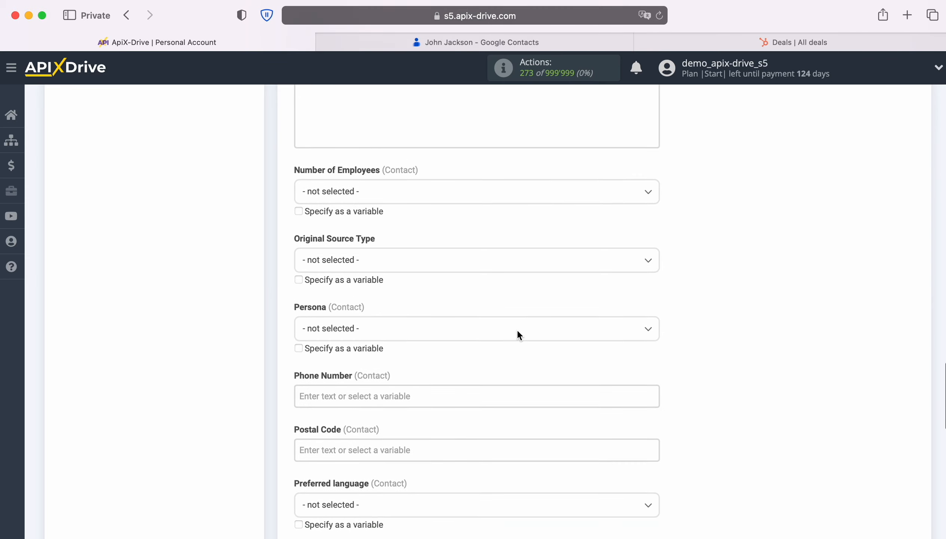
scroll(517, 334, "down", 3)
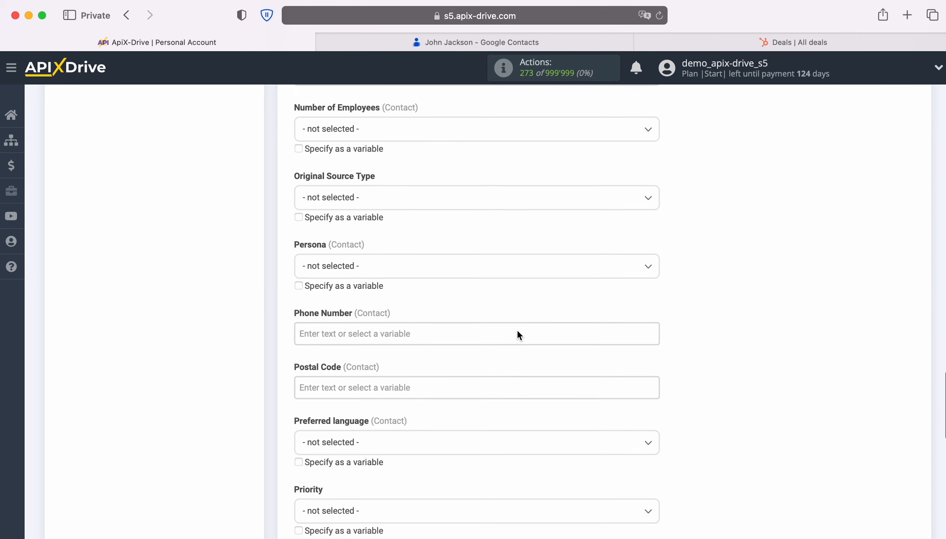
left_click(418, 258)
scroll(561, 324, "down", 5)
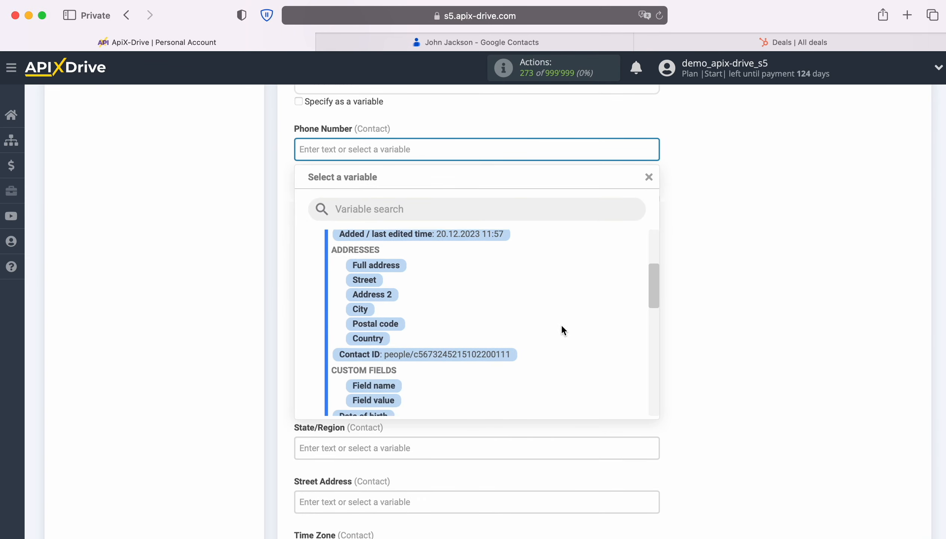
scroll(561, 331, "down", 8)
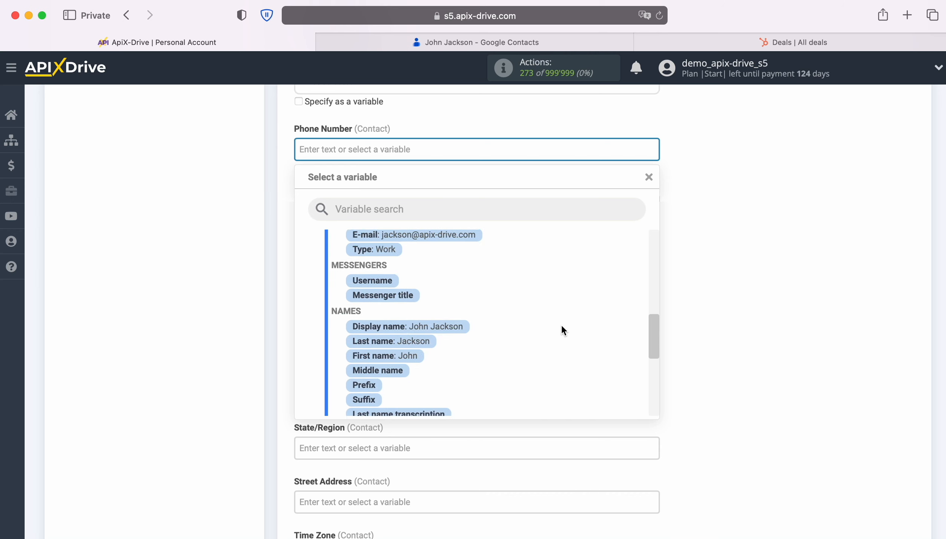
scroll(561, 324, "down", 3)
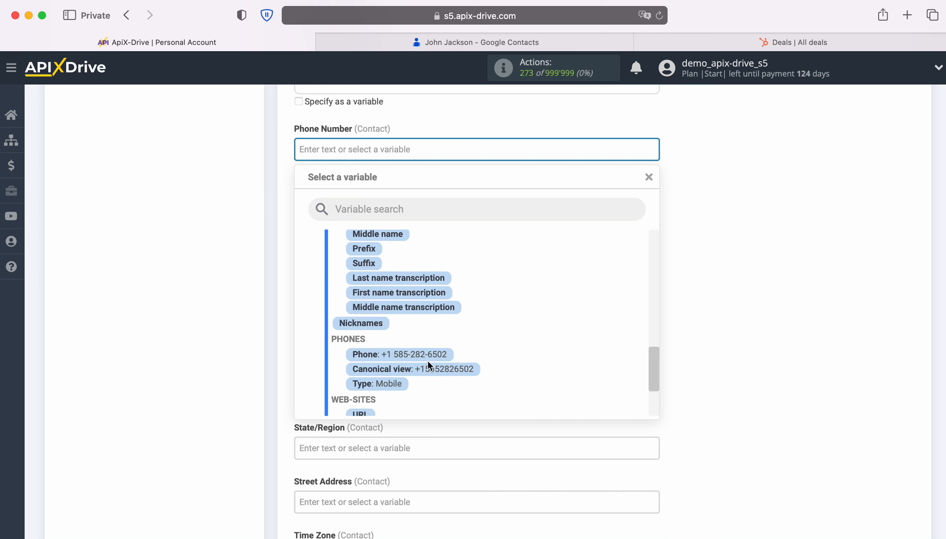
left_click(423, 355)
scroll(521, 346, "down", 10)
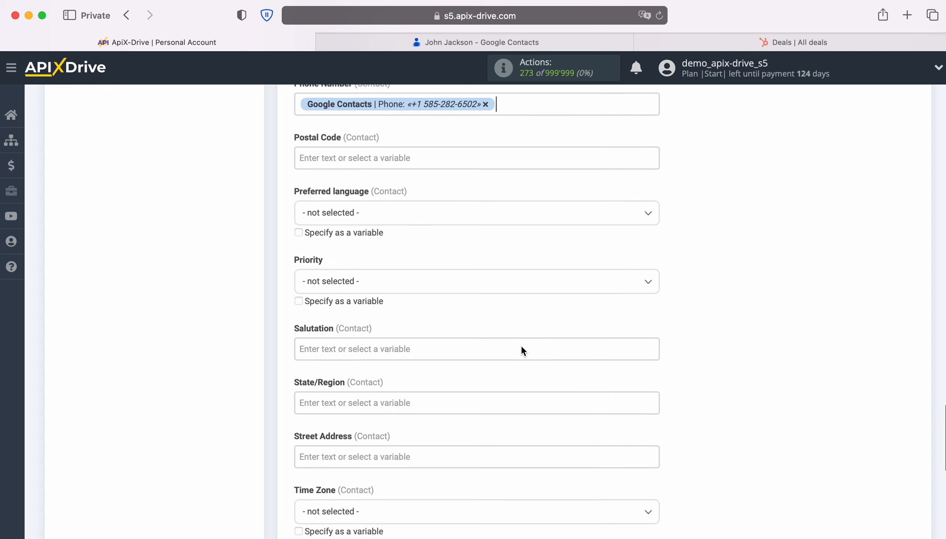
scroll(521, 347, "down", 6)
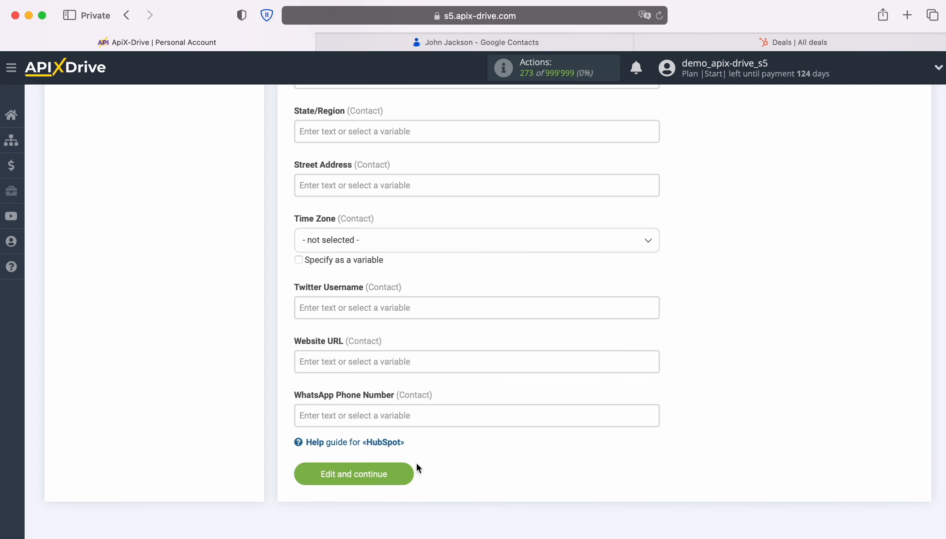
left_click(411, 476)
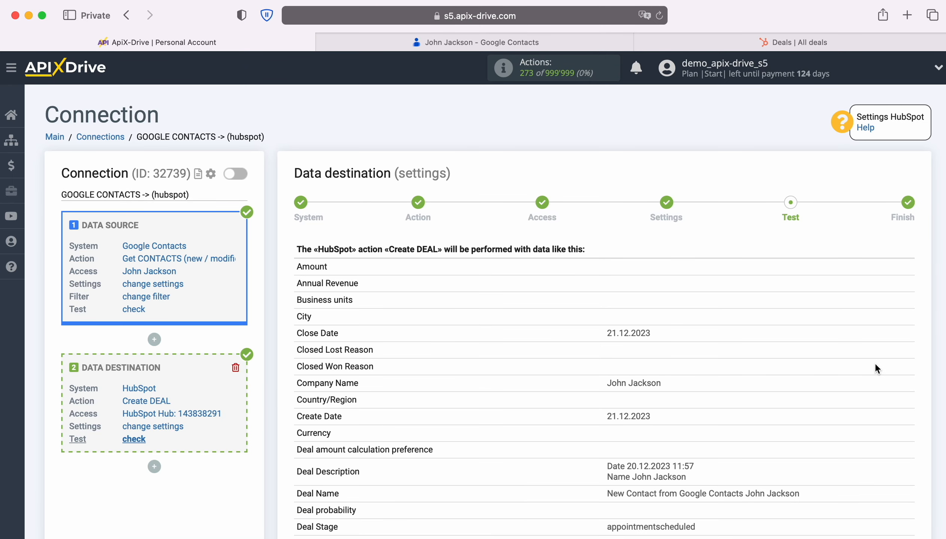
Scroll through the deal preview showing Email, names and phone numbers filled from the contact.
scroll(876, 363, "down", 10)
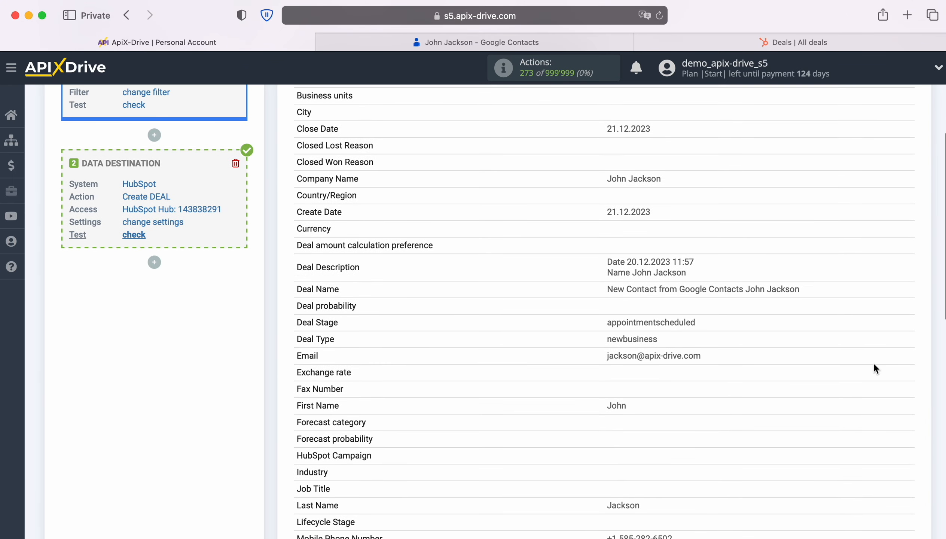
scroll(873, 364, "down", 3)
scroll(874, 364, "down", 3)
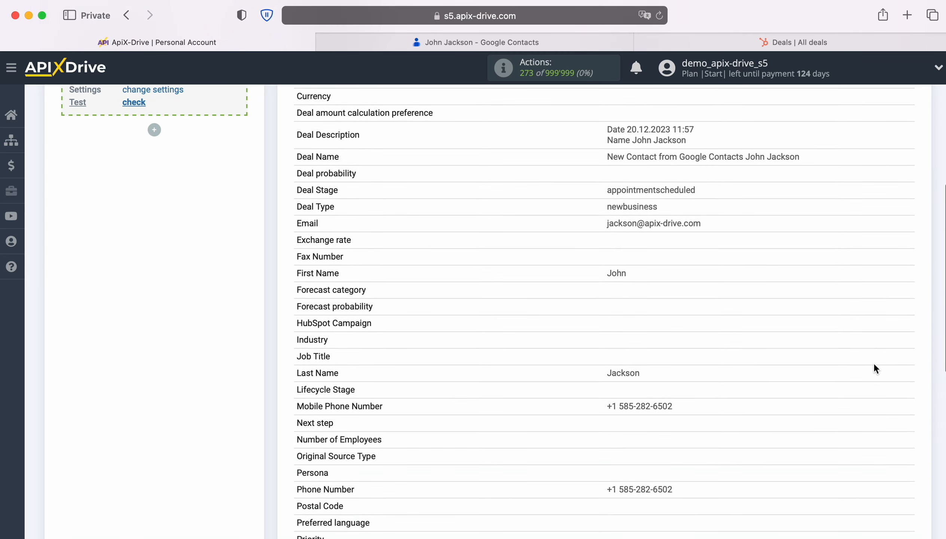
scroll(874, 369, "down", 5)
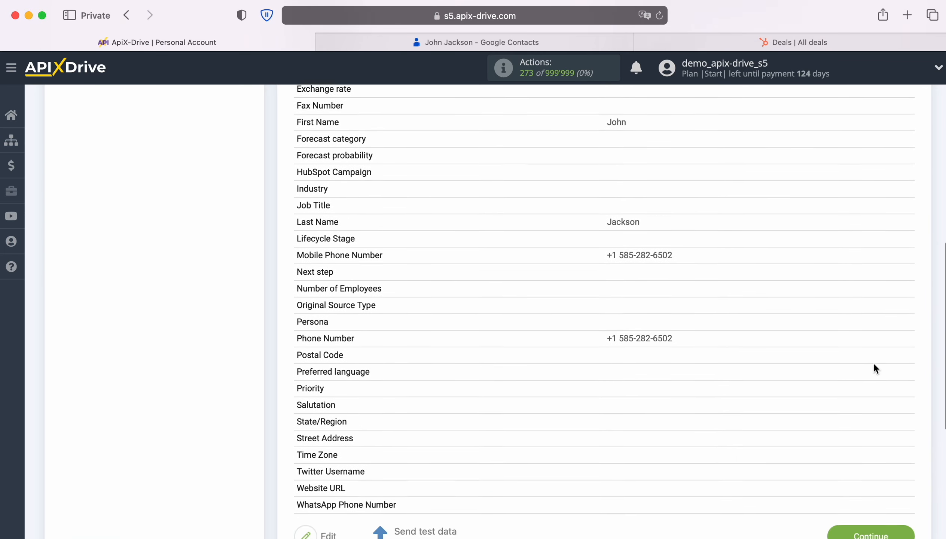
scroll(874, 365, "down", 2)
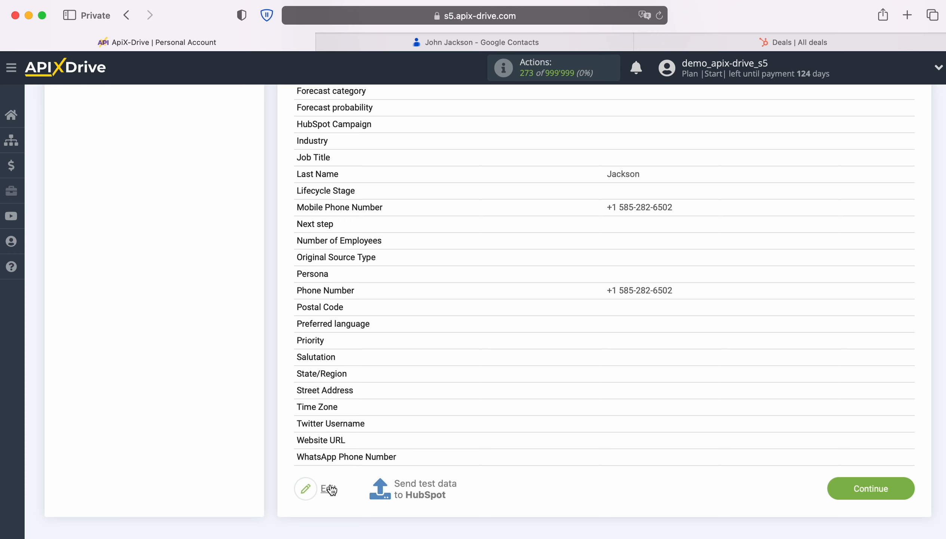
Send the test deal to HubSpot and view it in the HubSpot Deals list.
left_click(420, 490)
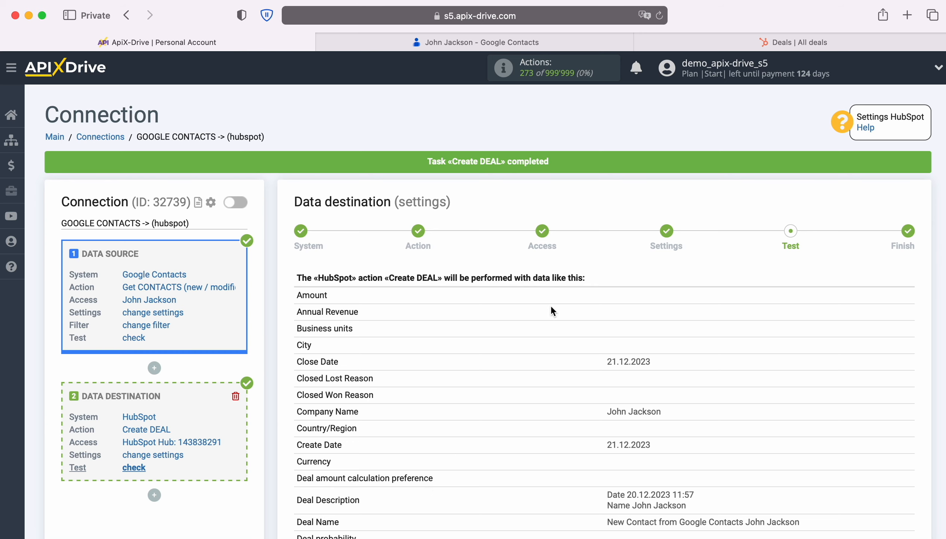
left_click(666, 41)
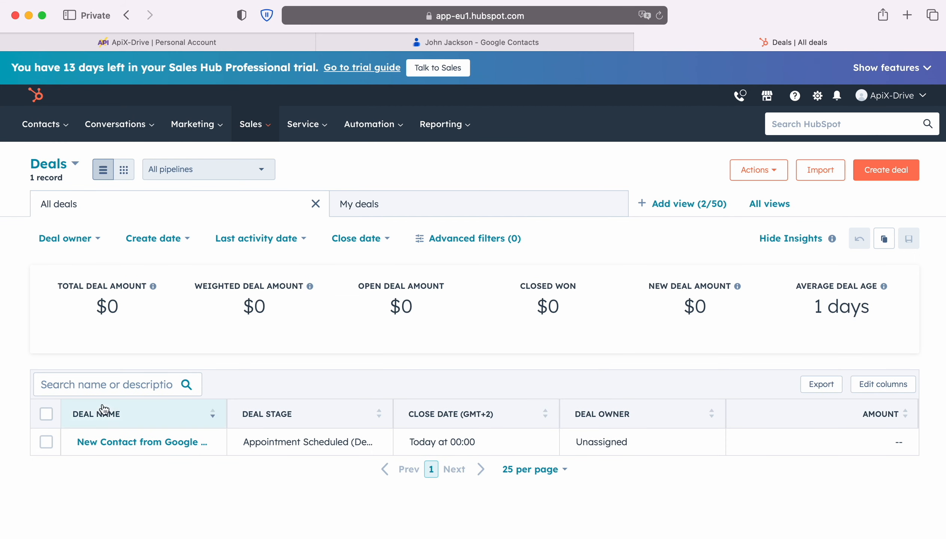
Check the new deal's record (Appointment Scheduled, New Business, one contact), then return to ApiX-Drive.
left_click(116, 440)
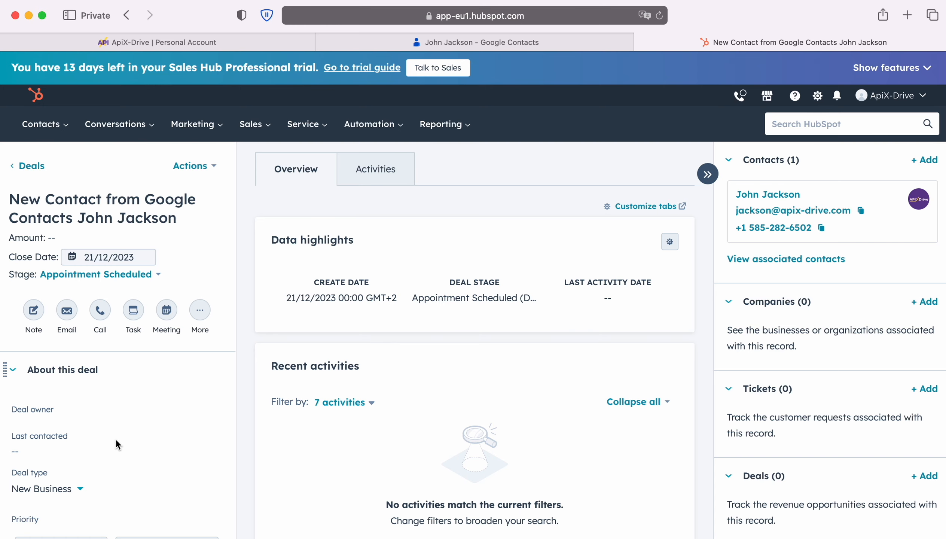
left_click(115, 44)
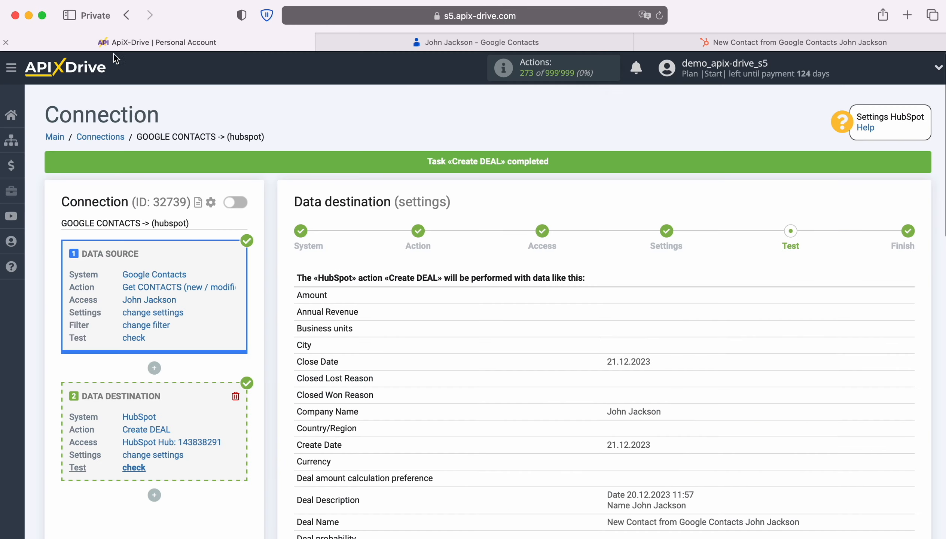
Scroll down the test page and continue to the Finish step of the Data Destination setup.
scroll(748, 435, "down", 10)
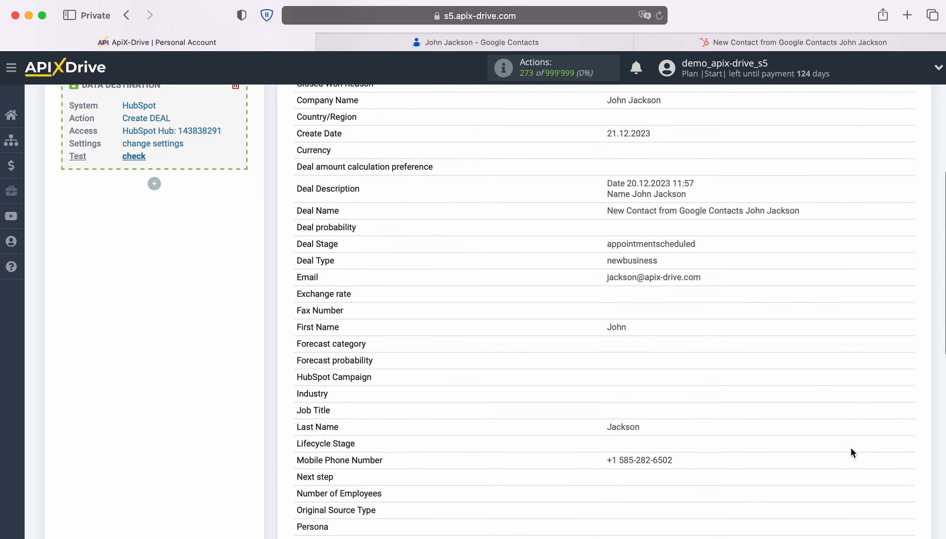
scroll(851, 449, "down", 7)
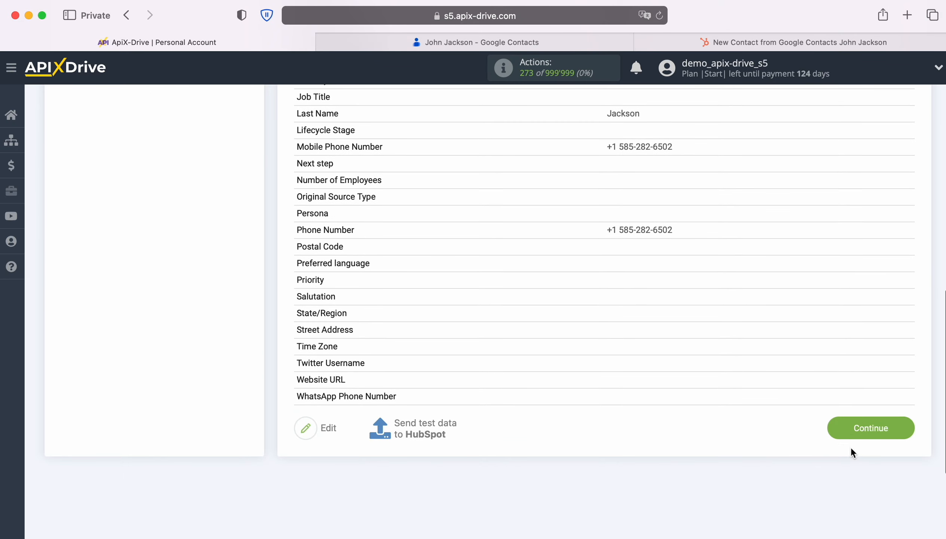
left_click(905, 430)
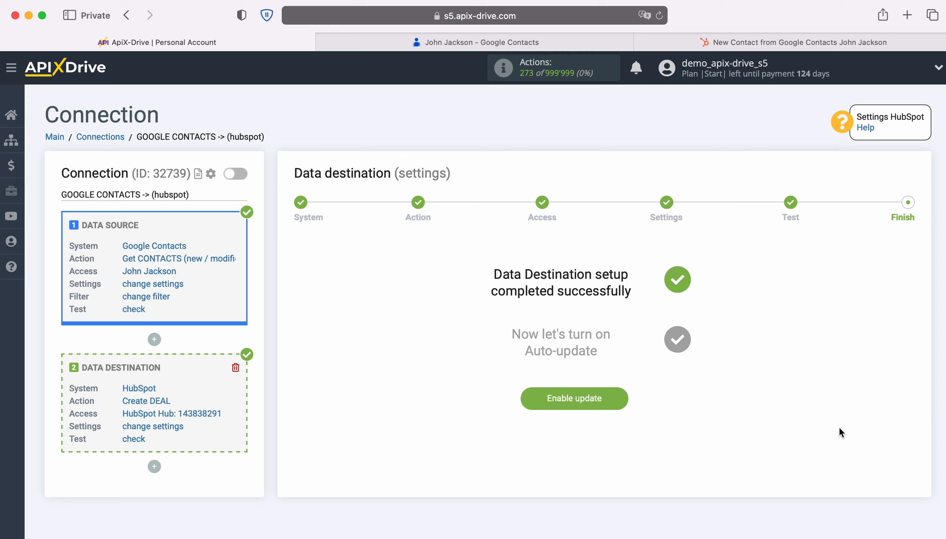
Enable auto-update and save a 5 minutes update interval in the connection's settings.
left_click(621, 397)
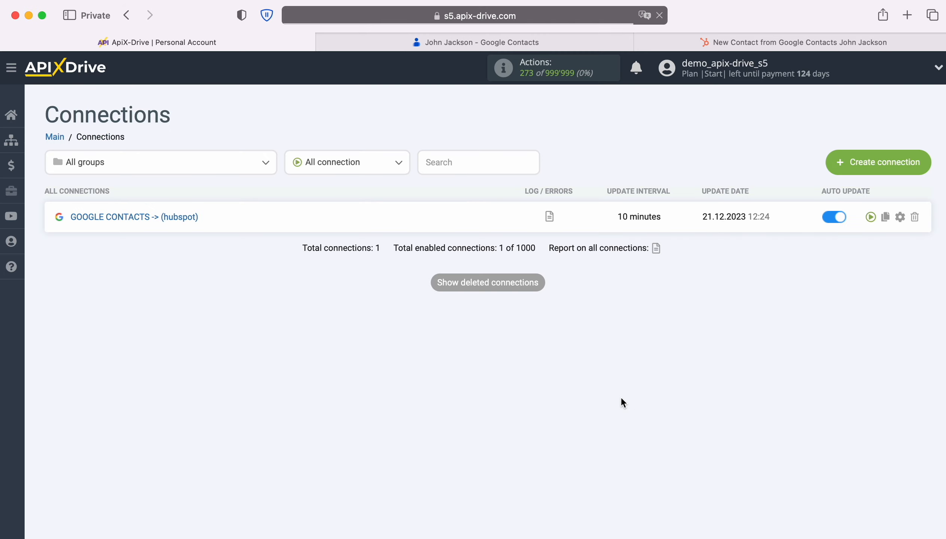
left_click(900, 217)
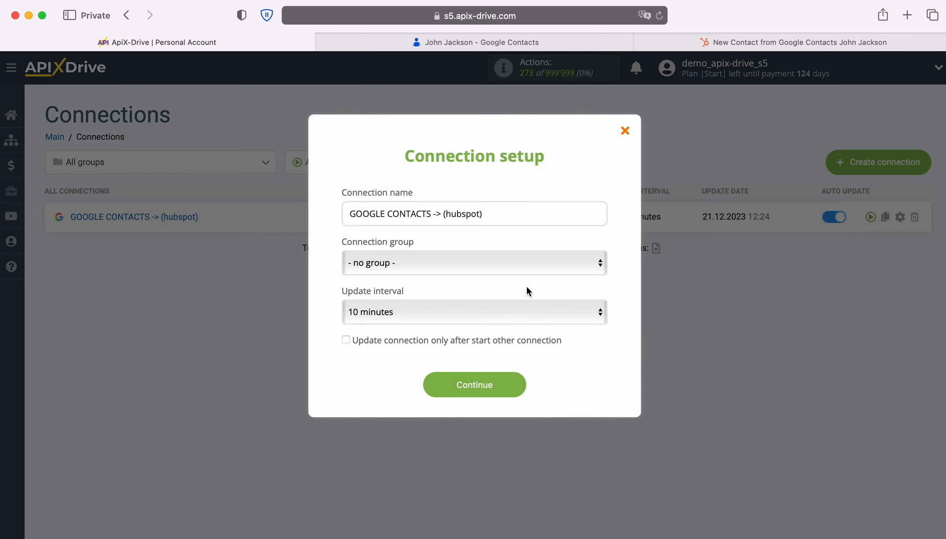
left_click(491, 310)
left_click(462, 294)
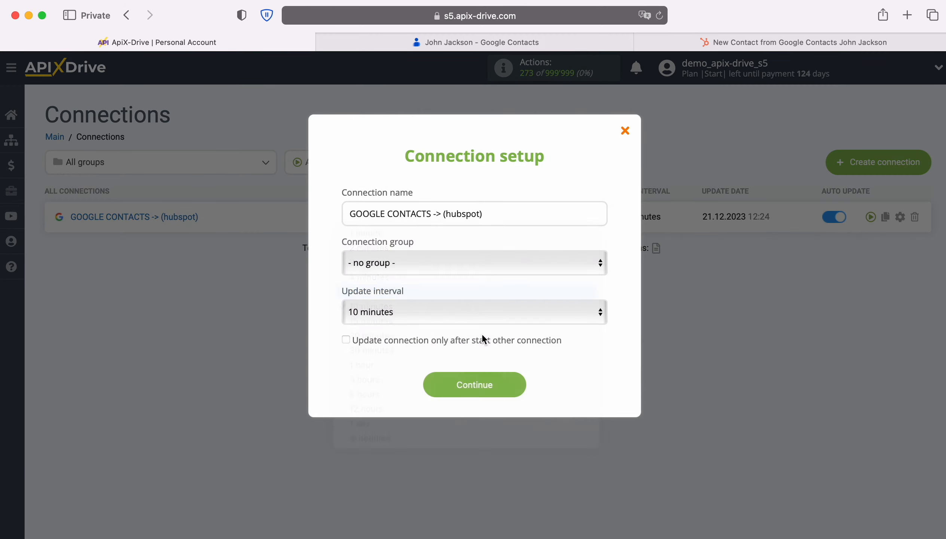
left_click(517, 385)
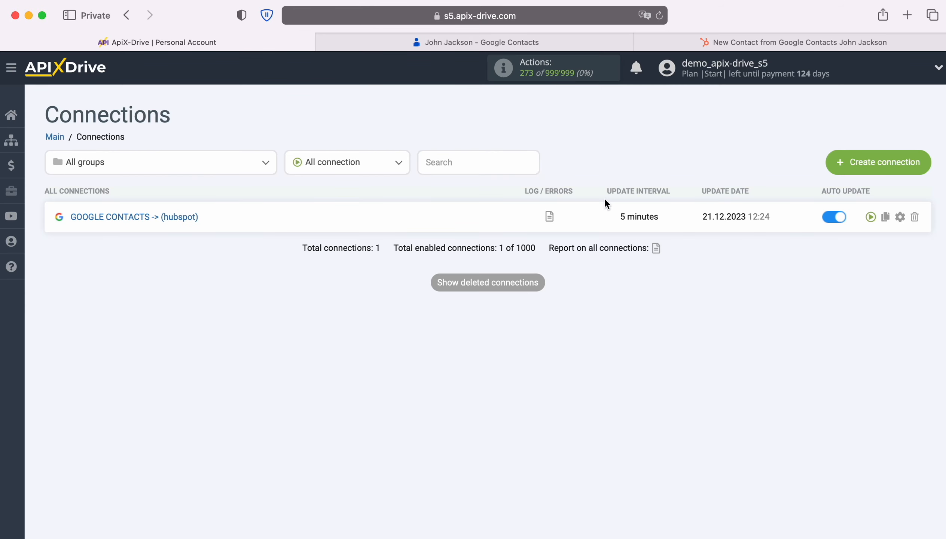